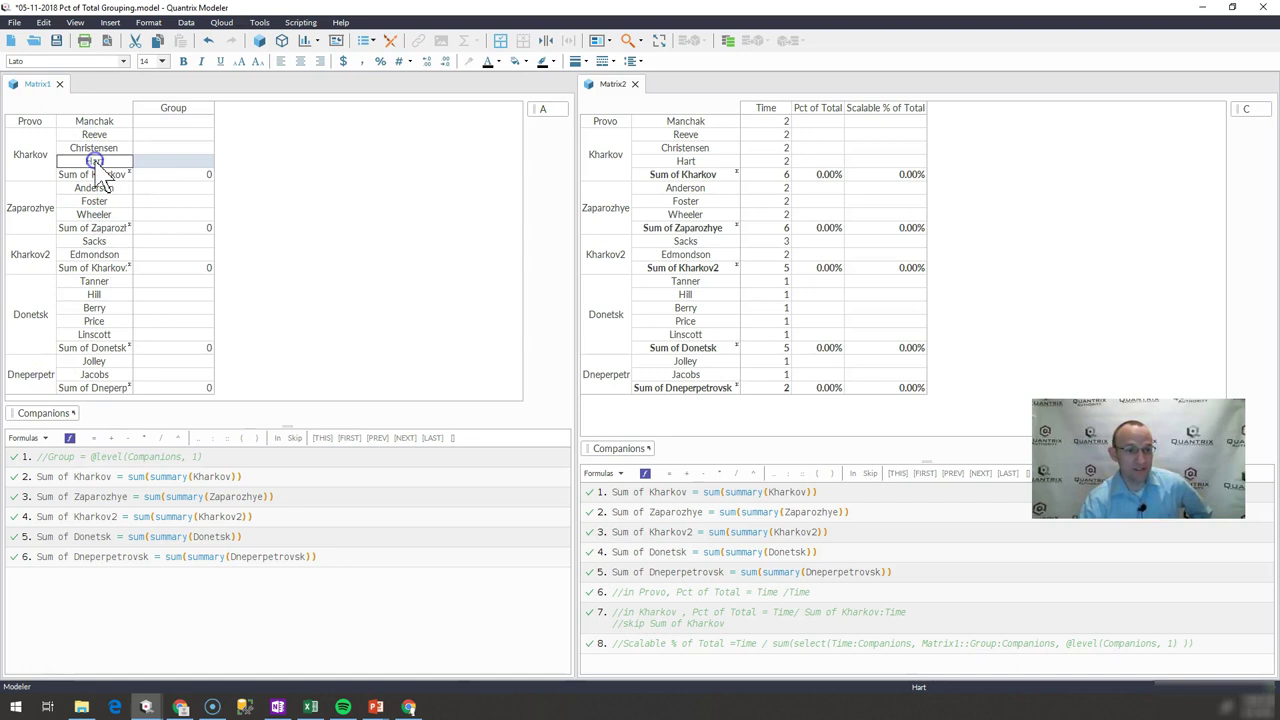
Select each city group in Matrix1: Kharkov, Provo, Zaparozhye, Kharkov2, Donetsk and Dneperpetrovsk.
{"action": "left_click", "coordinate": [95, 147]}
{"action": "left_click", "coordinate": [45, 150]}
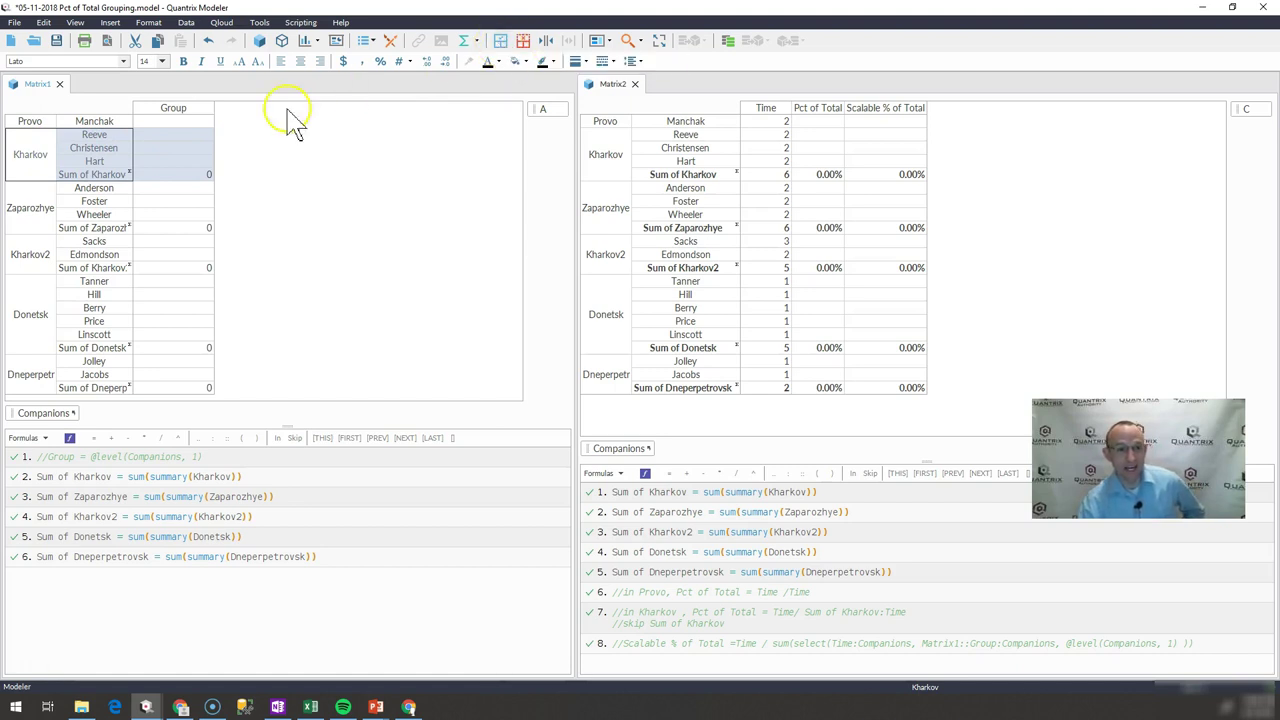
{"action": "left_click", "coordinate": [30, 121]}
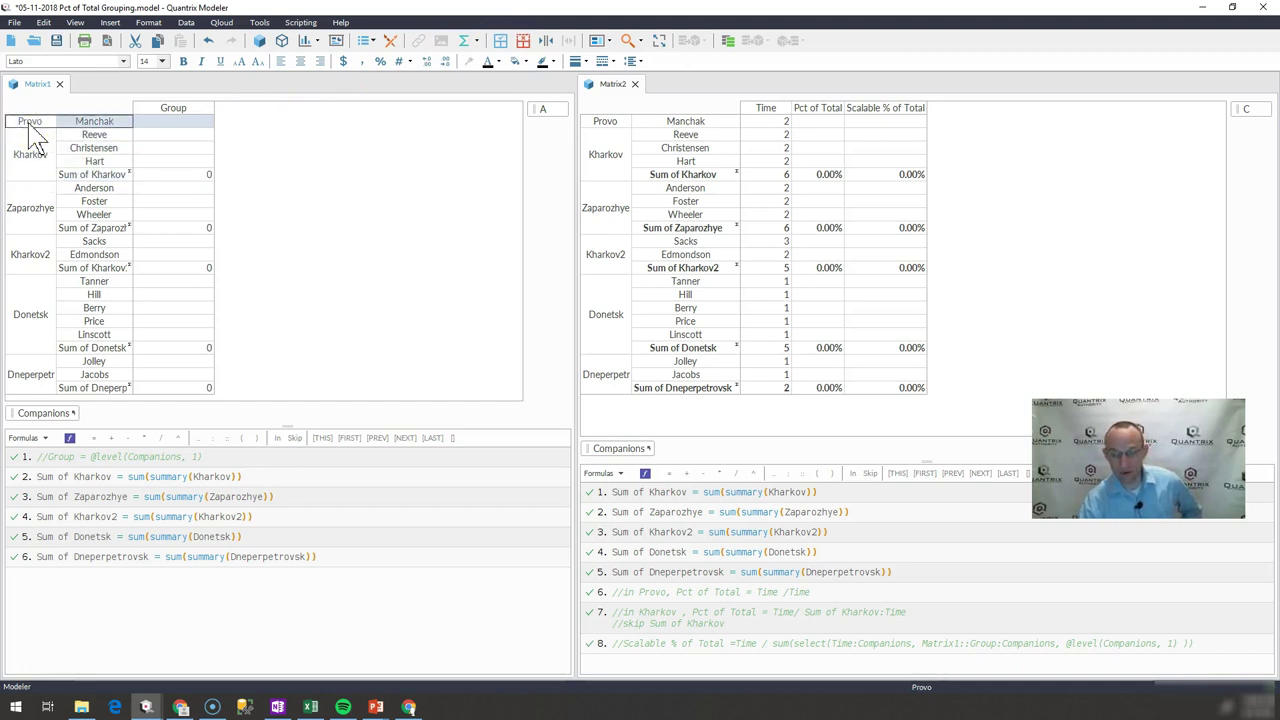
{"action": "left_click", "coordinate": [32, 152]}
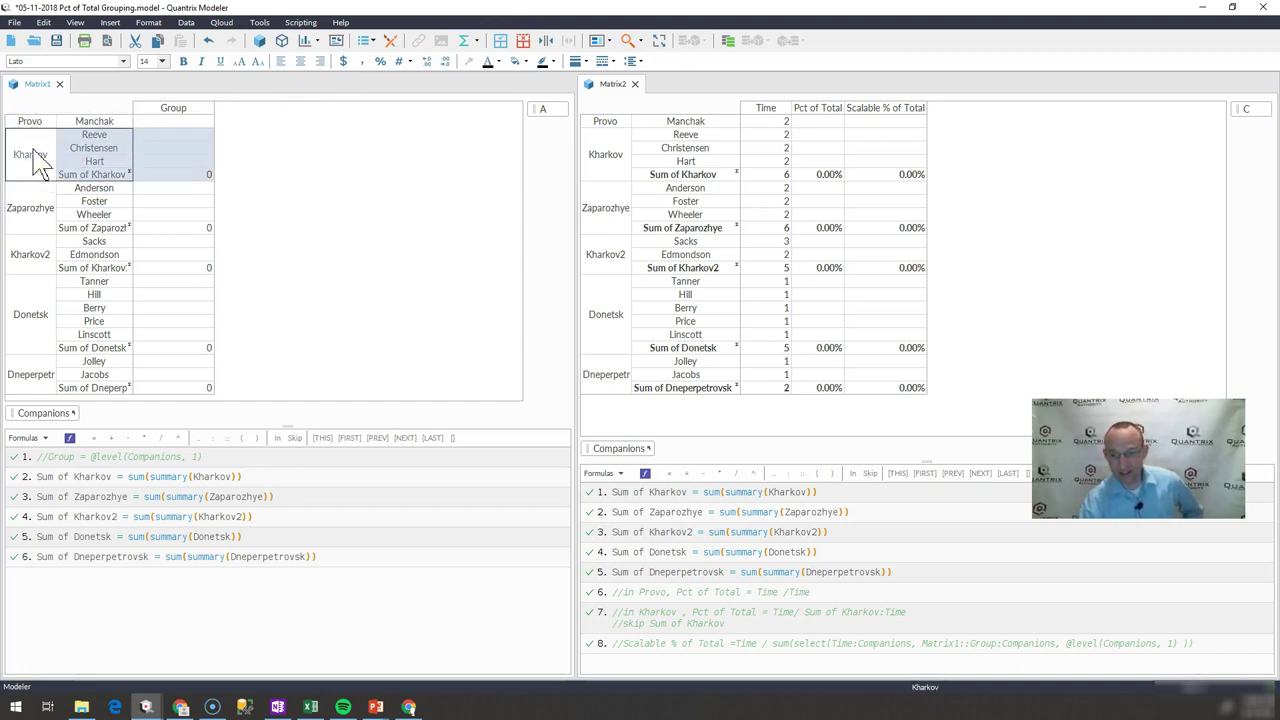
{"action": "left_click", "coordinate": [30, 212]}
{"action": "left_click", "coordinate": [31, 254]}
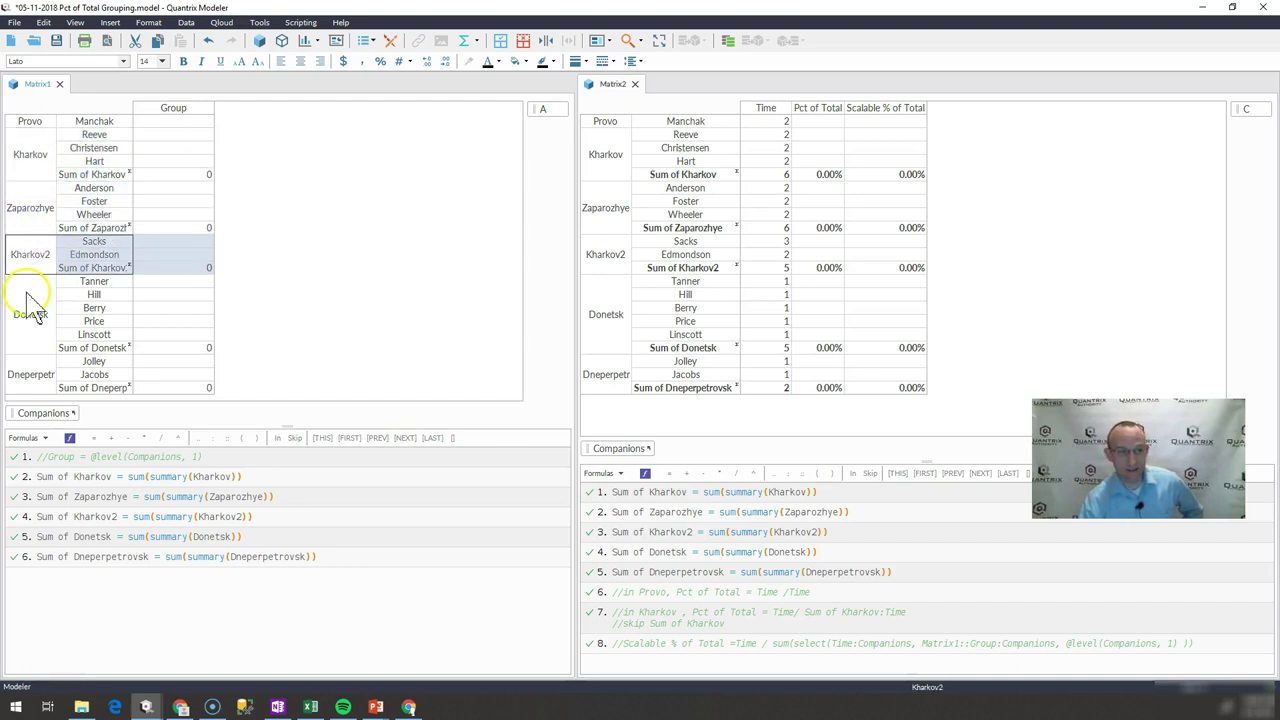
{"action": "left_click", "coordinate": [27, 293]}
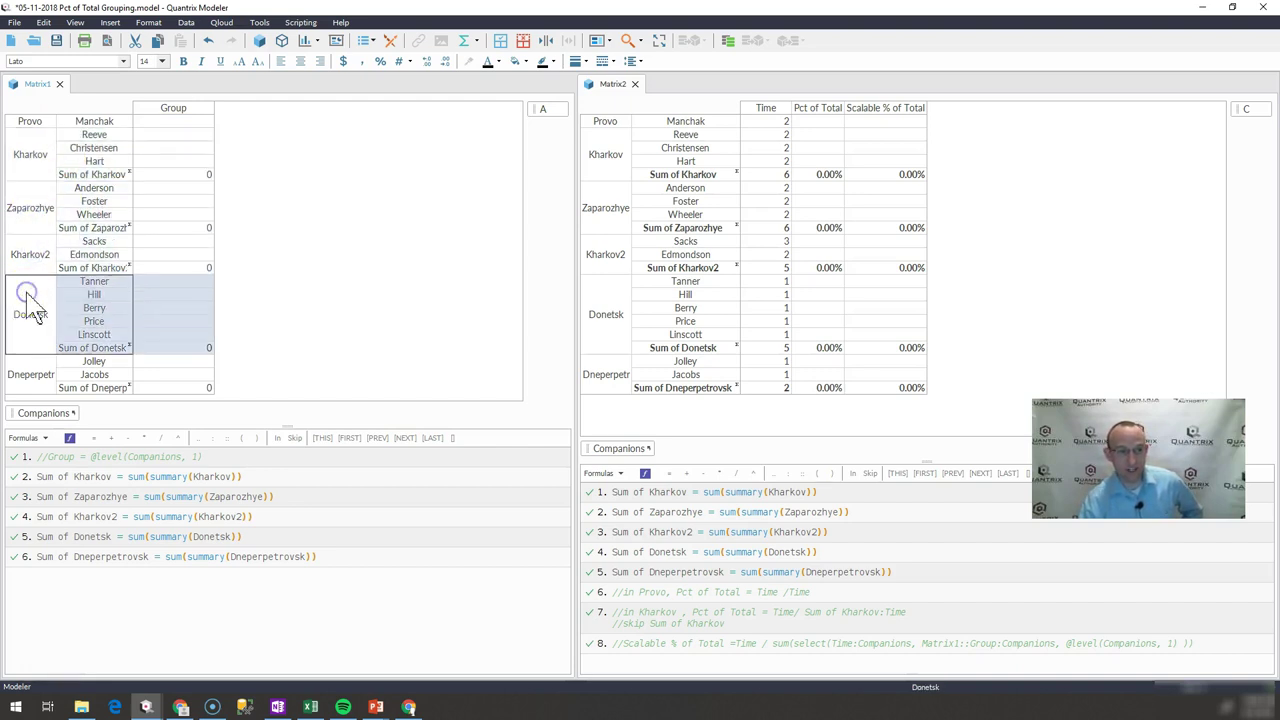
{"action": "left_click", "coordinate": [44, 377]}
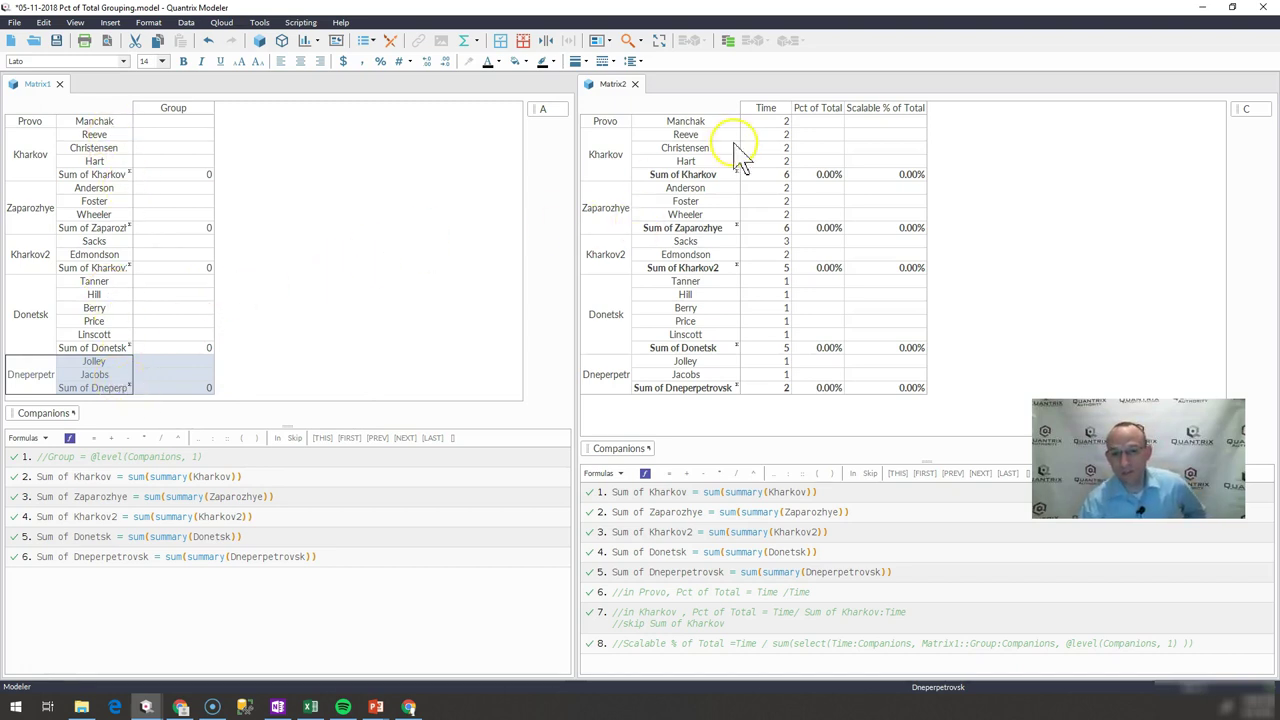
Inspect the companions' Time values and the Kharkov group in Matrix2.
{"action": "left_click", "coordinate": [765, 107]}
{"action": "left_click", "coordinate": [768, 147]}
{"action": "left_click", "coordinate": [766, 121]}
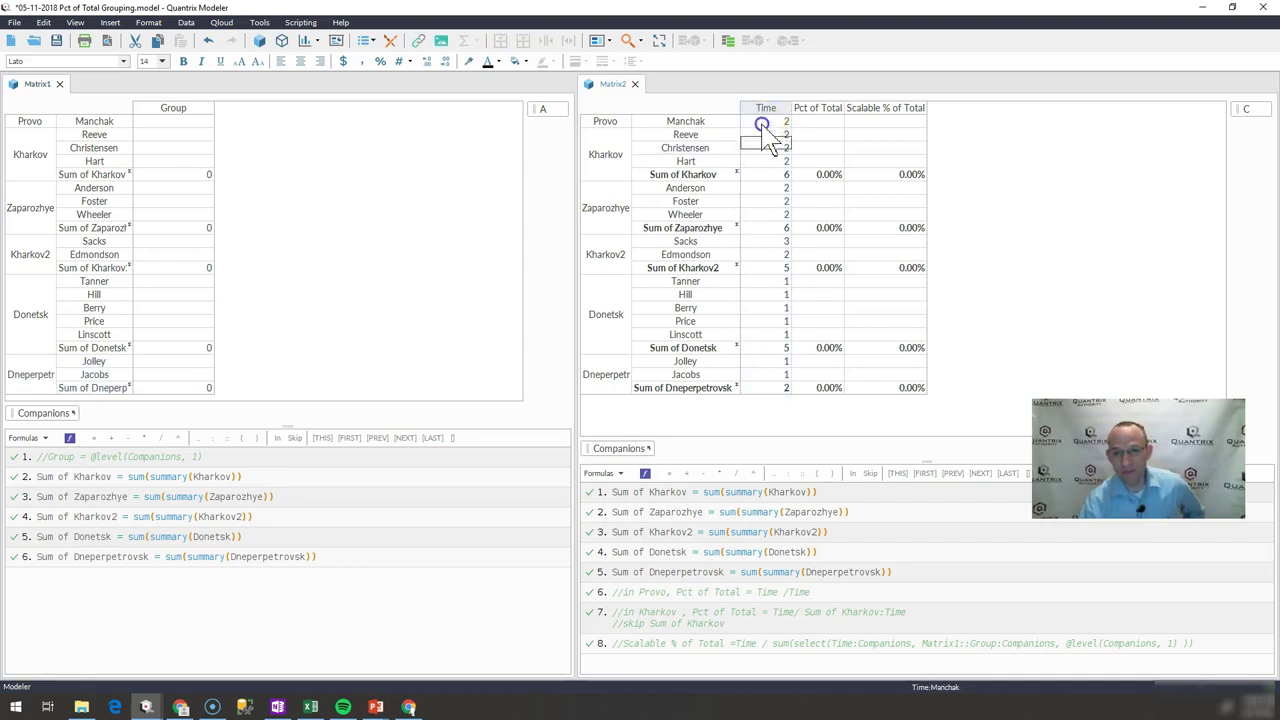
{"action": "left_click", "coordinate": [766, 134]}
{"action": "left_click", "coordinate": [766, 161]}
{"action": "left_click", "coordinate": [766, 134]}
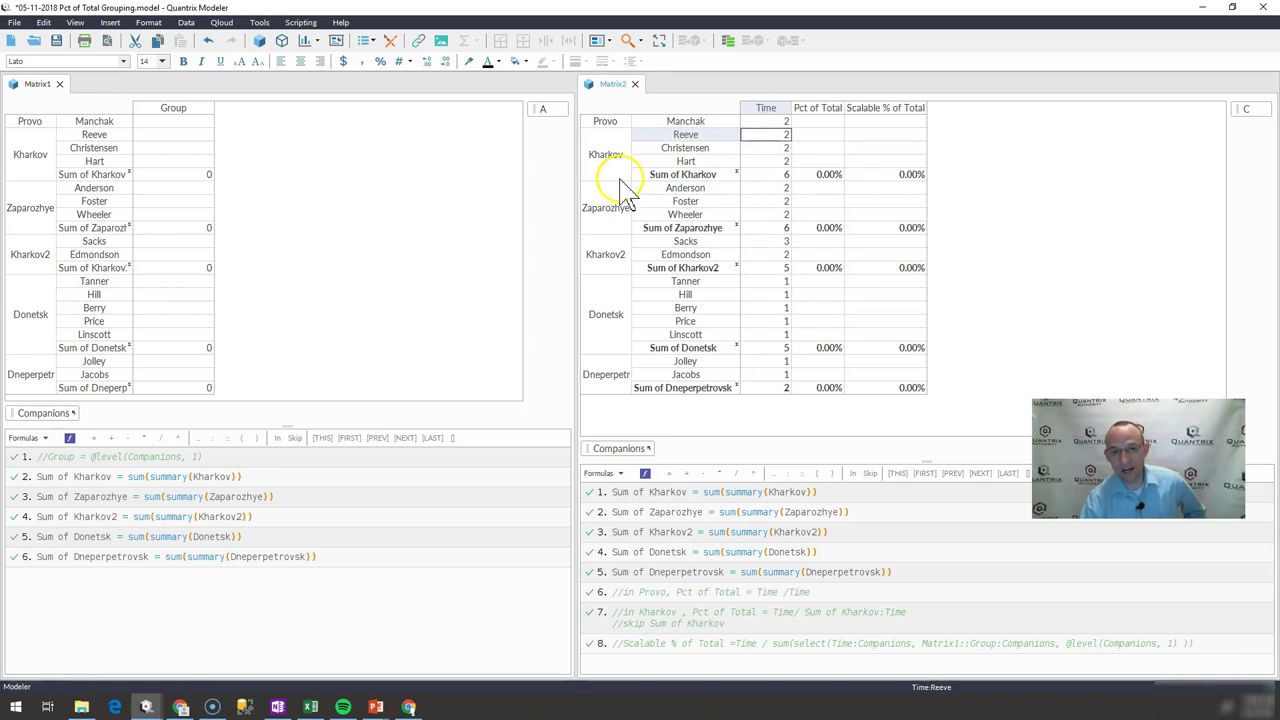
{"action": "left_click", "coordinate": [699, 135]}
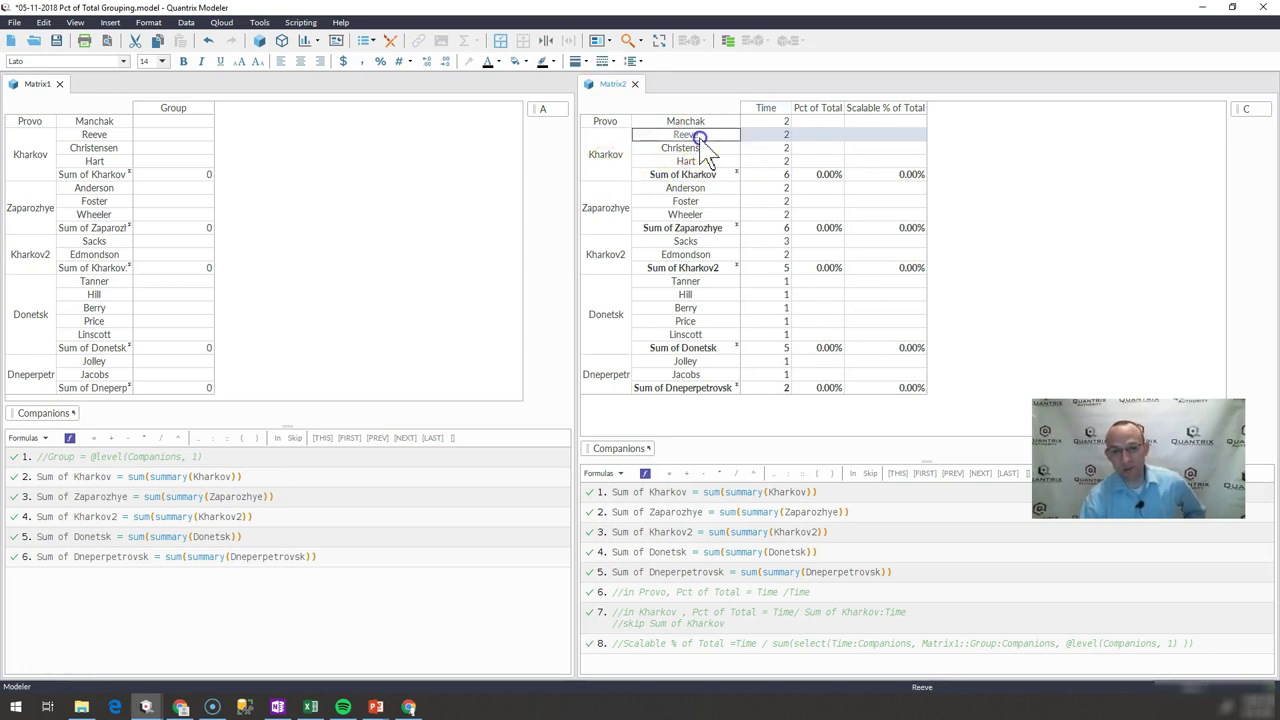
{"action": "left_click", "coordinate": [606, 165]}
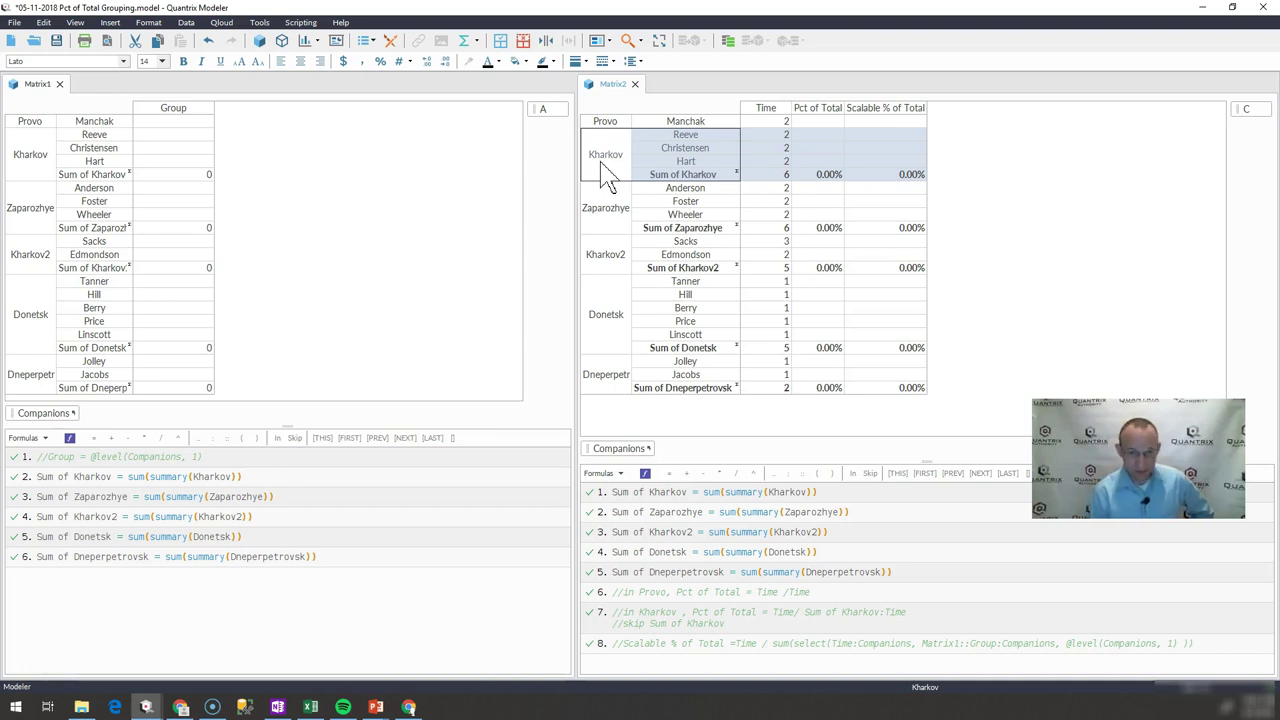
{"action": "left_click", "coordinate": [587, 170]}
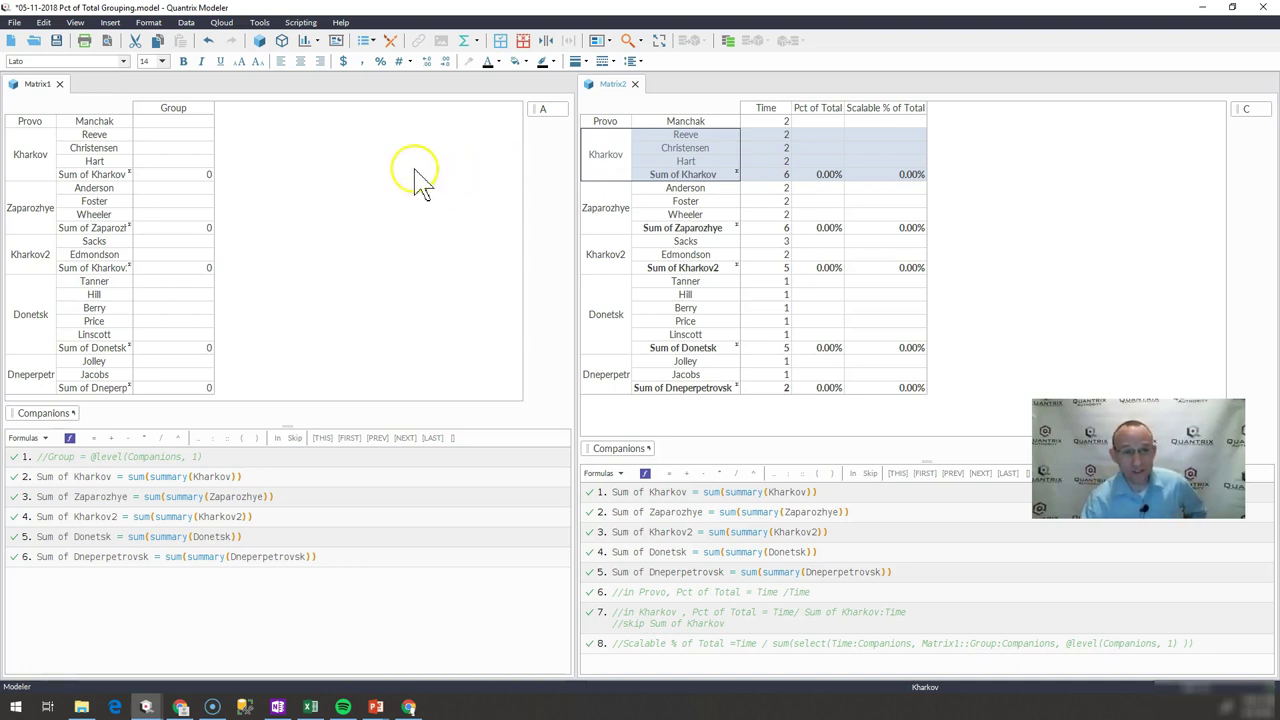
Check the Kharkov Time values, Pct of Total cells and the Sum of Kharkov total.
{"action": "left_click", "coordinate": [780, 150]}
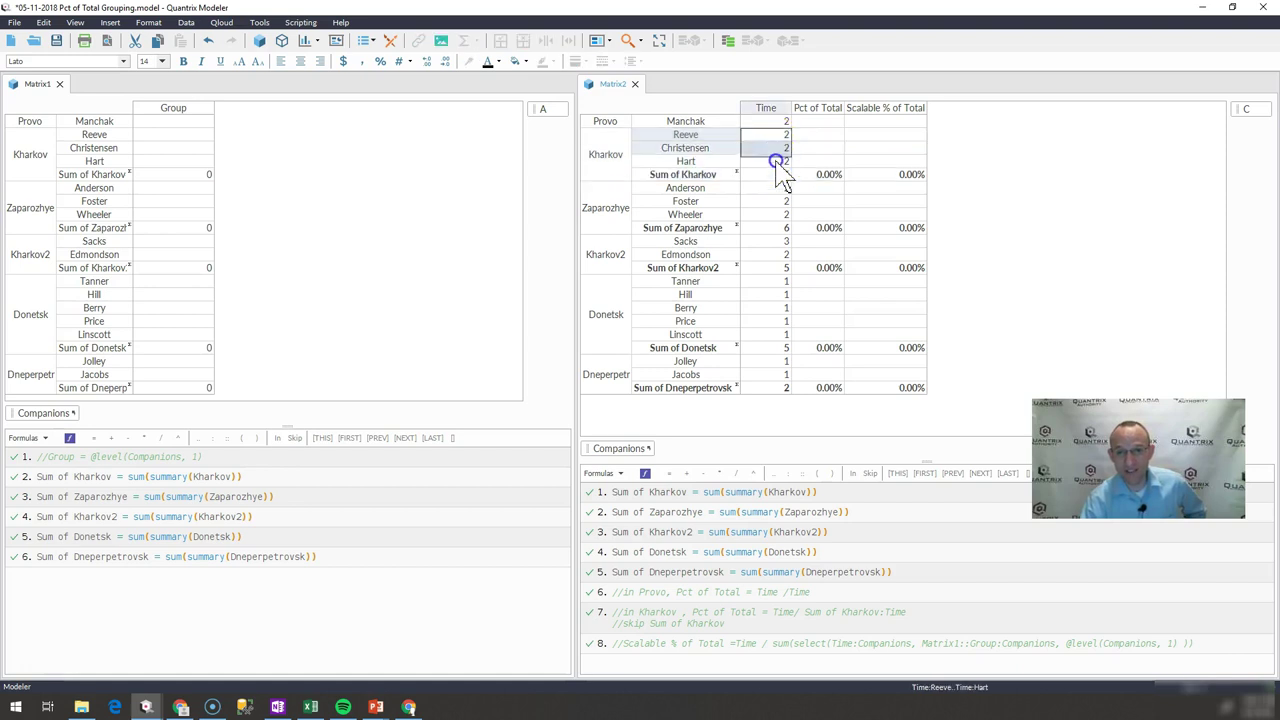
{"action": "left_click", "coordinate": [819, 131]}
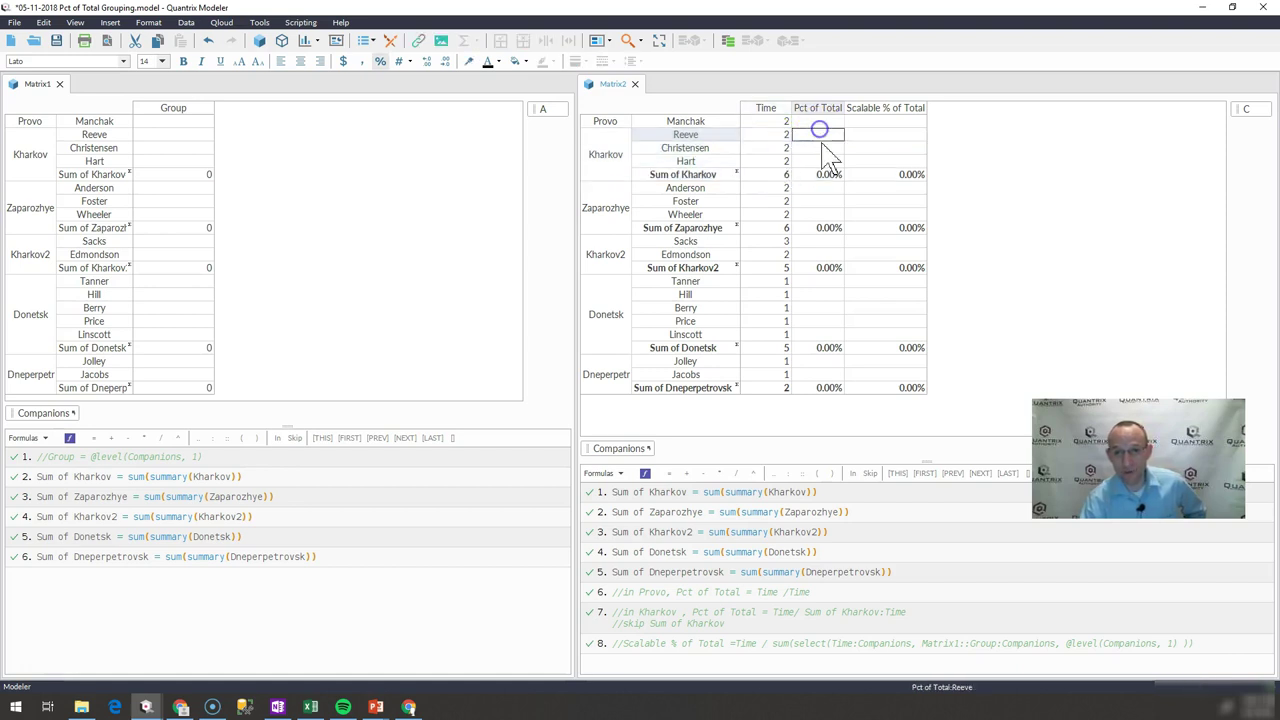
{"action": "left_click", "coordinate": [710, 136]}
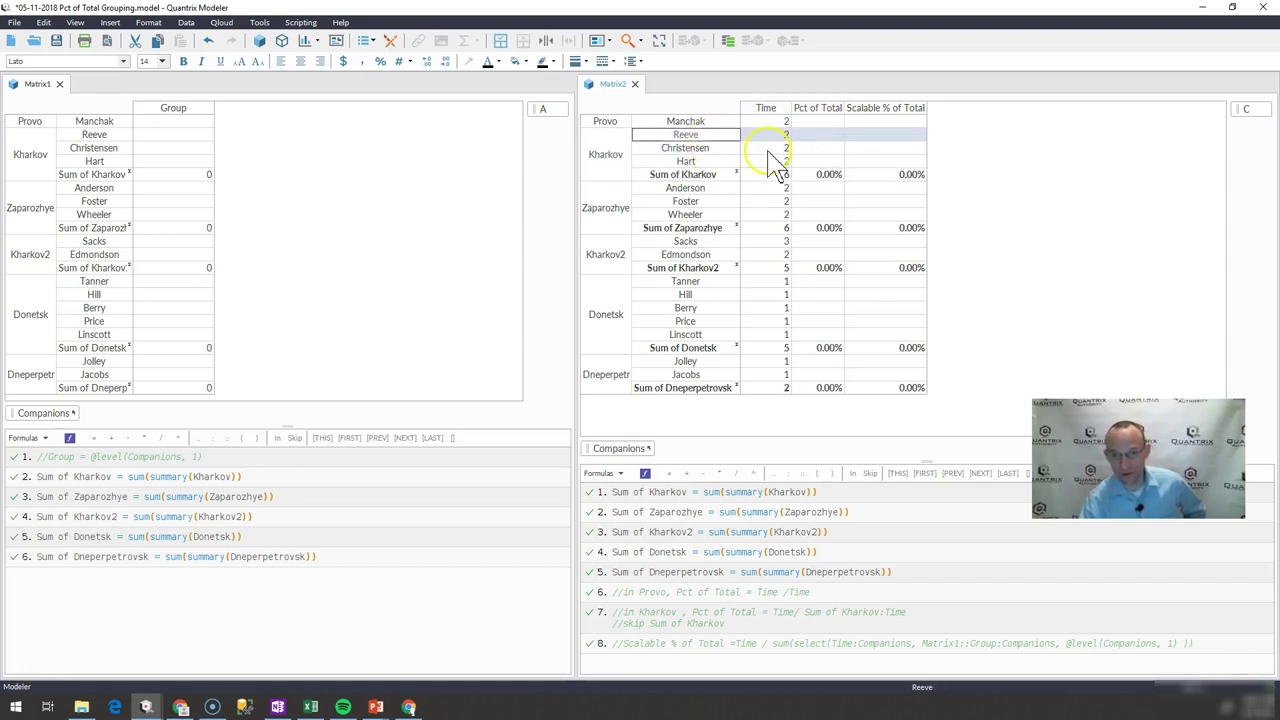
{"action": "left_click", "coordinate": [805, 148]}
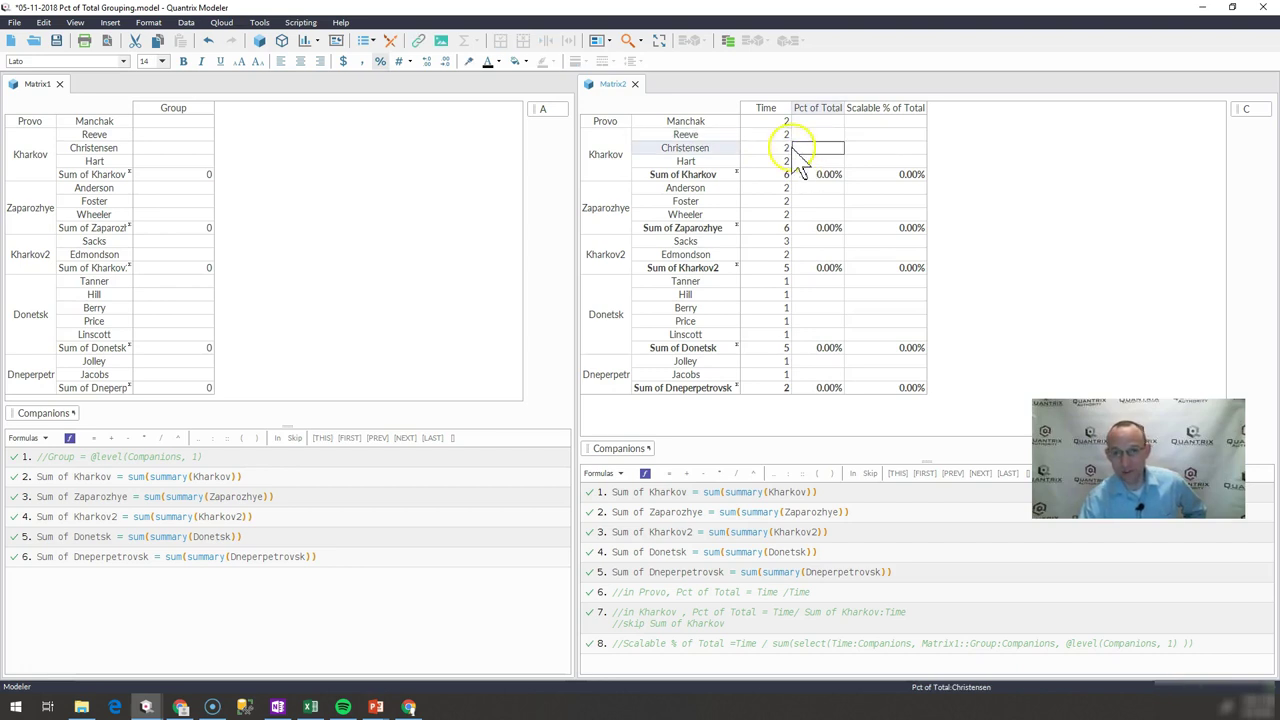
{"action": "left_click", "coordinate": [780, 134]}
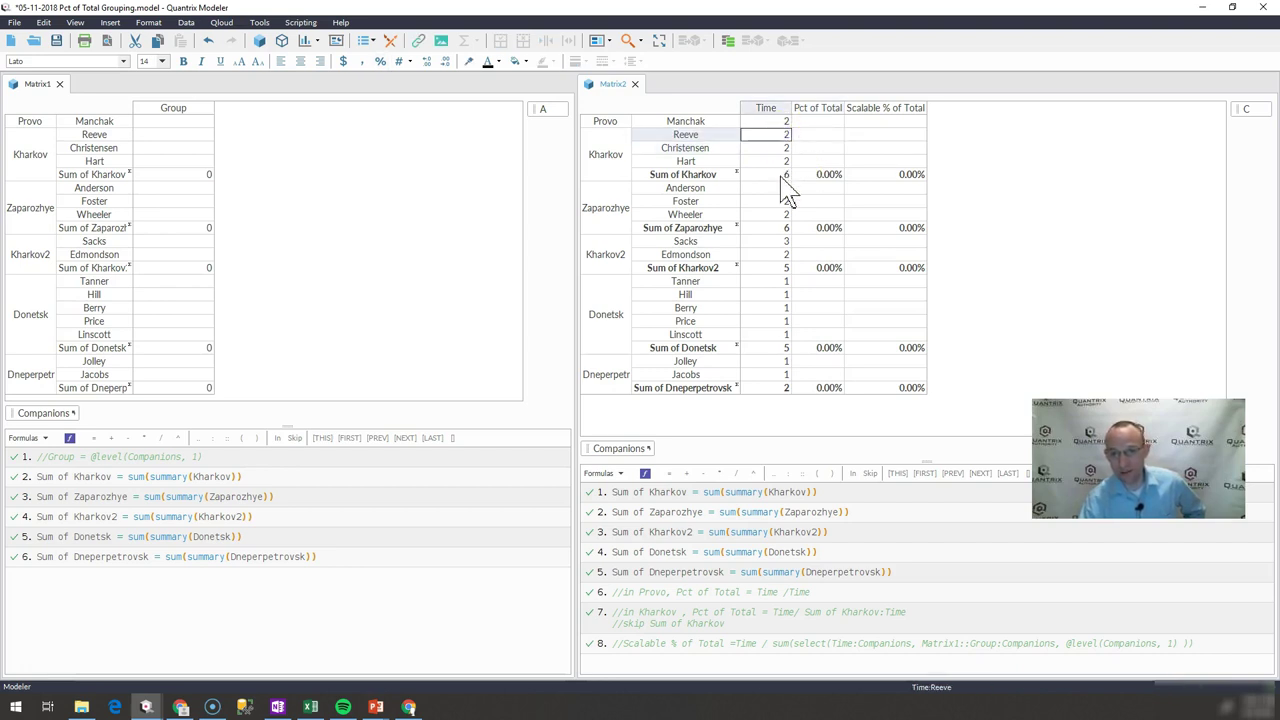
{"action": "left_click", "coordinate": [785, 175]}
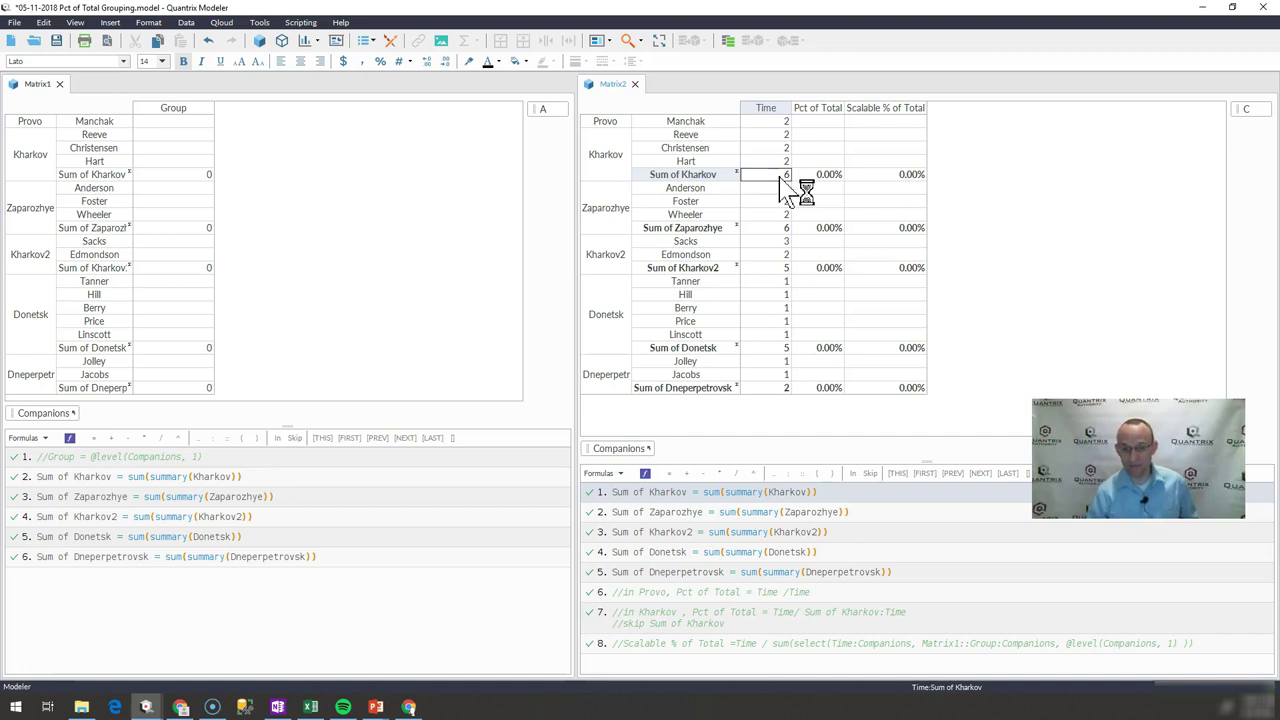
{"action": "left_click", "coordinate": [840, 347]}
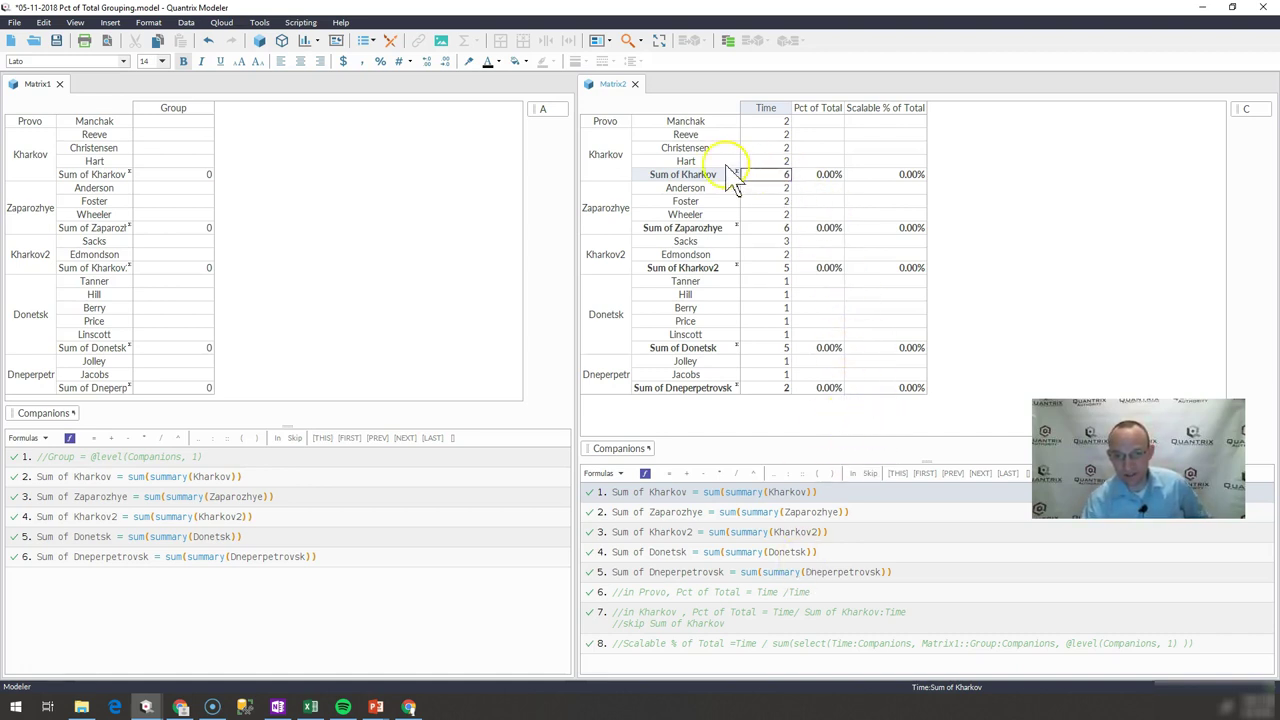
Uncomment both lines of formula 7, giving Kharkov companions 33.33% and Sum of Kharkov 100%.
{"action": "left_click", "coordinate": [616, 612]}
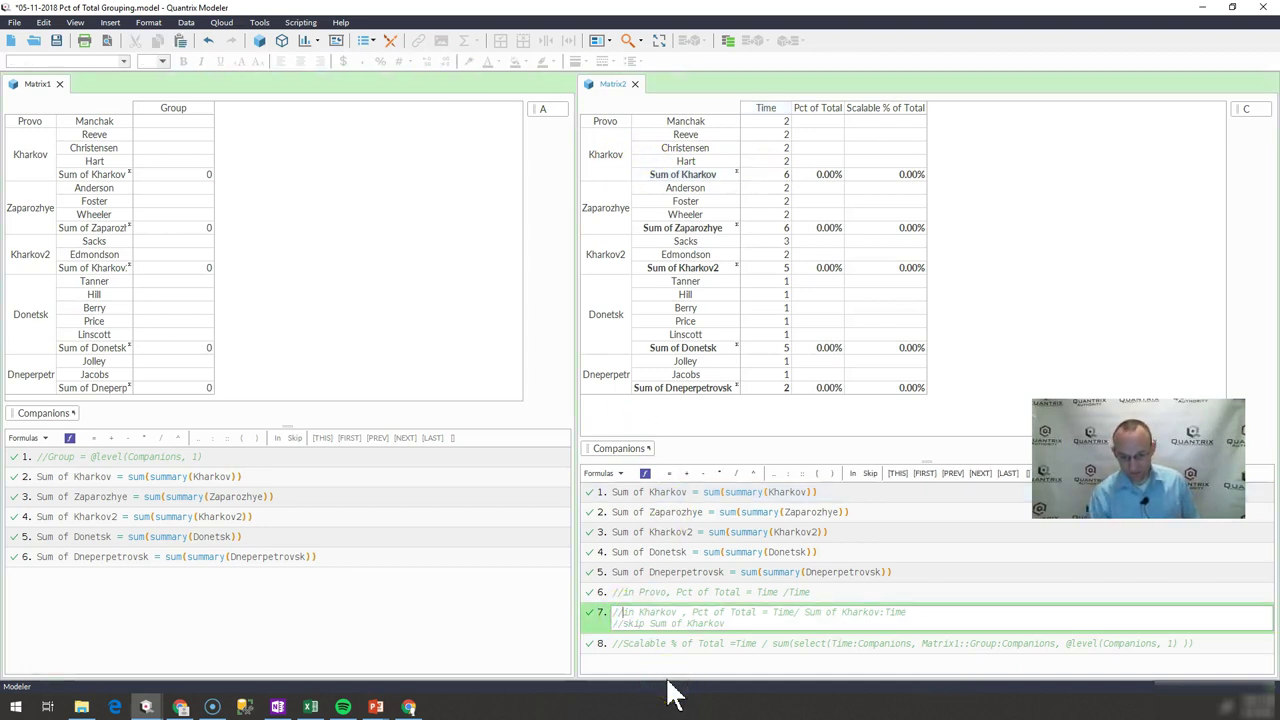
{"action": "key", "text": "BackSpace"}
{"action": "key", "text": "BackSpace"}
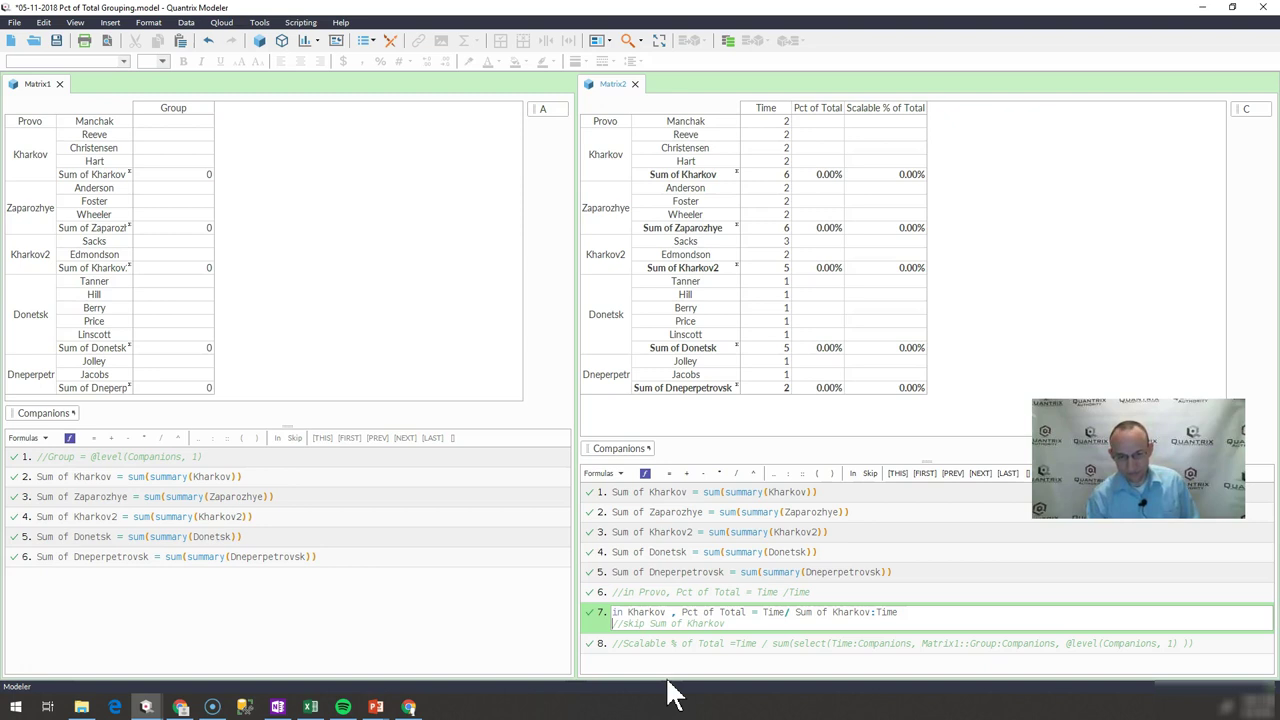
{"action": "key", "text": "Delete"}
{"action": "key", "text": "Delete"}
{"action": "left_click", "coordinate": [732, 623]}
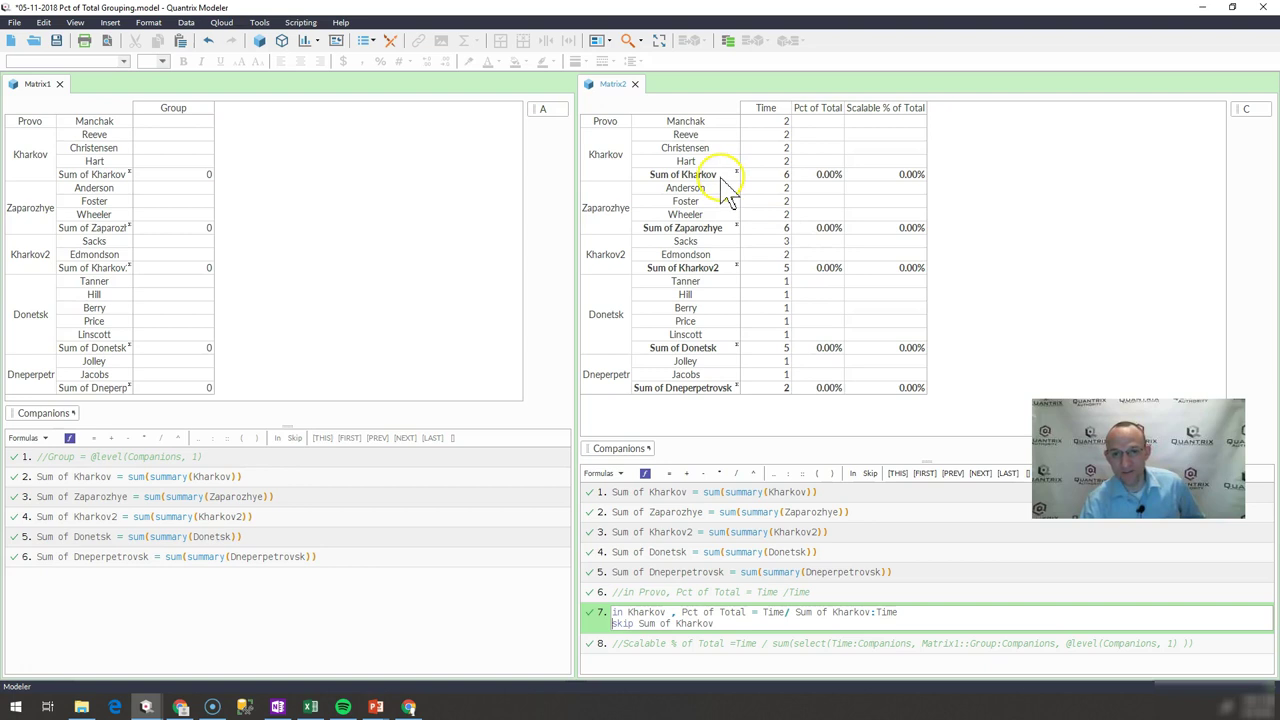
{"action": "key", "text": "Return"}
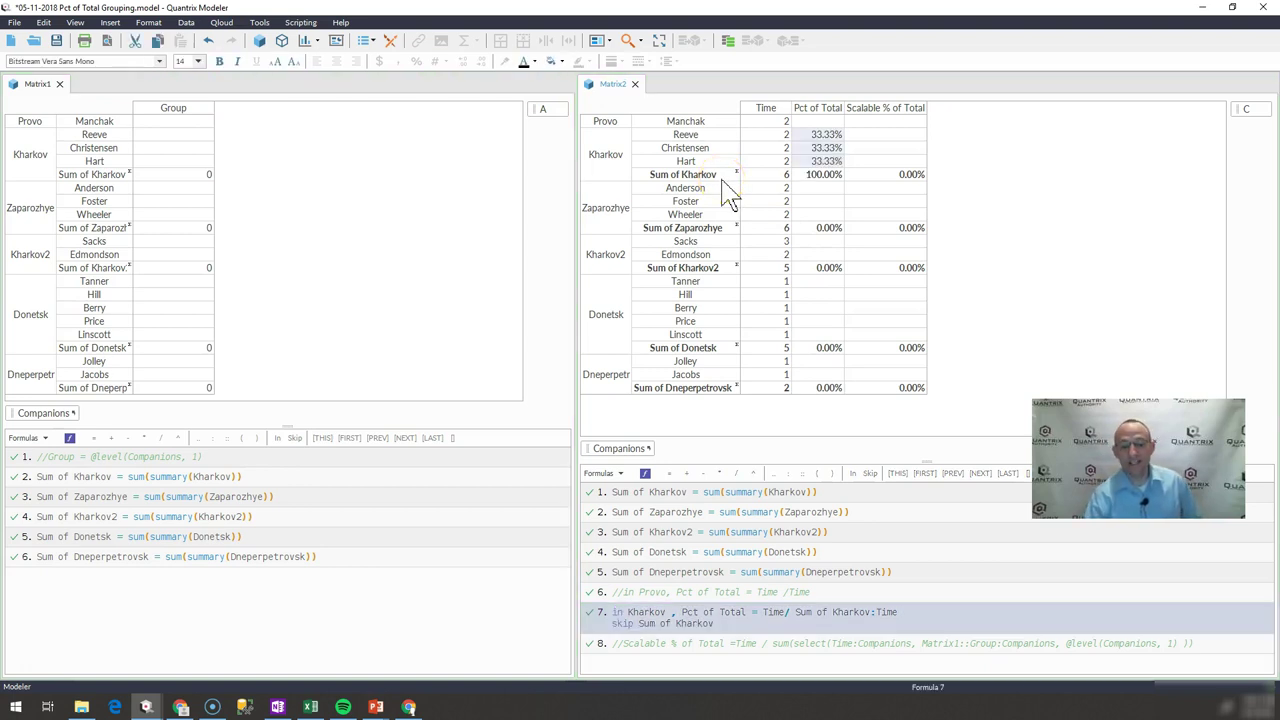
{"action": "left_click_drag", "start_coordinate": [826, 134], "coordinate": [819, 163]}
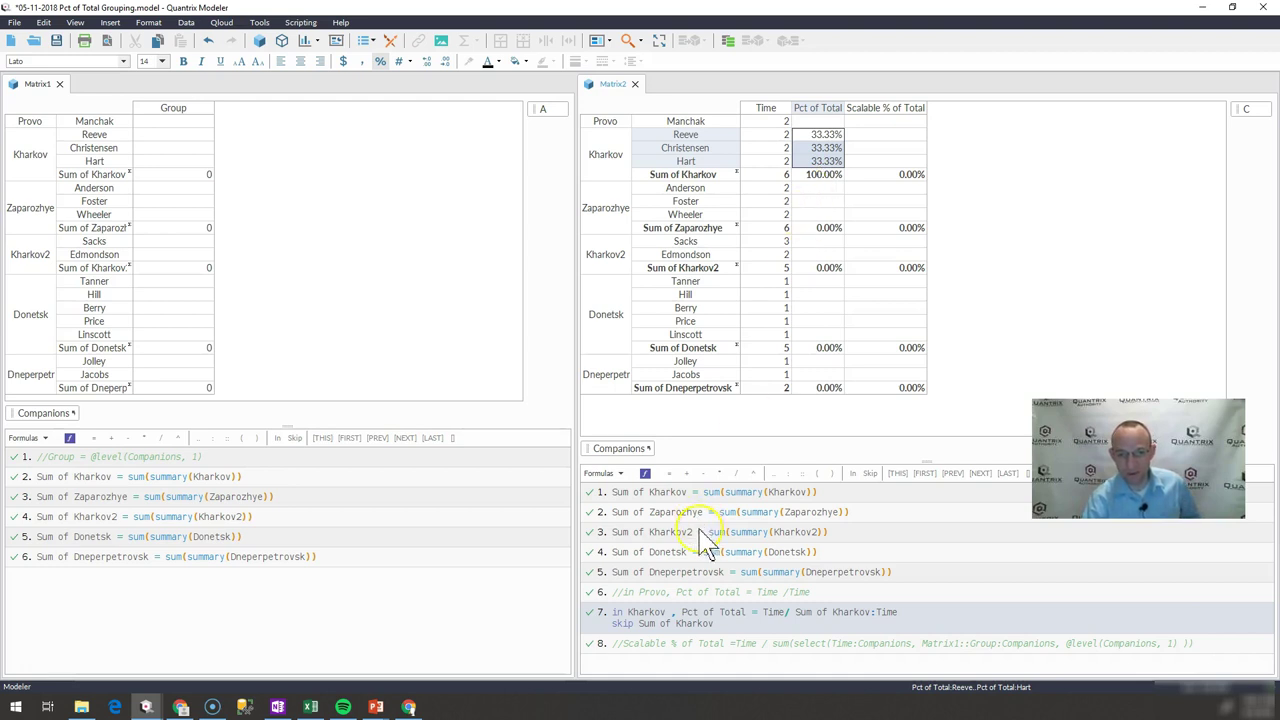
Uncomment Provo formula 6 so Manchak's Pct of Total shows 100.00%.
{"action": "left_click", "coordinate": [620, 592]}
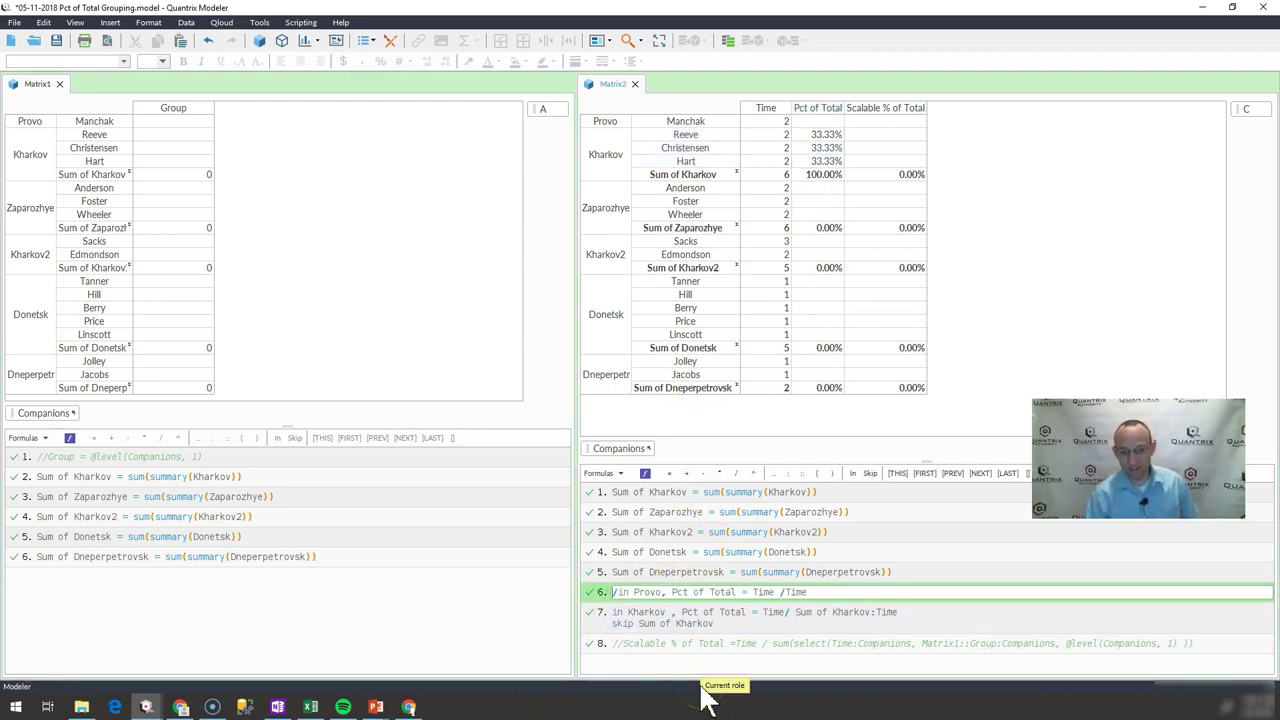
{"action": "key", "text": "Delete"}
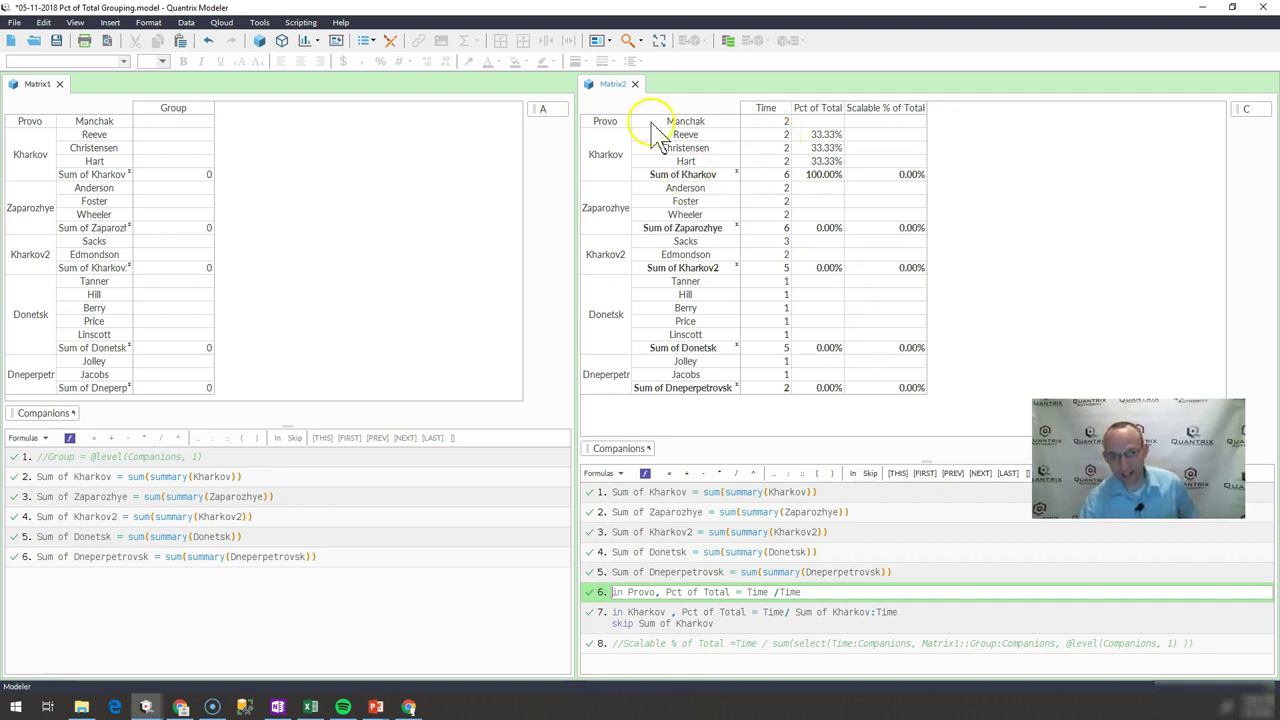
{"action": "key", "text": "Return"}
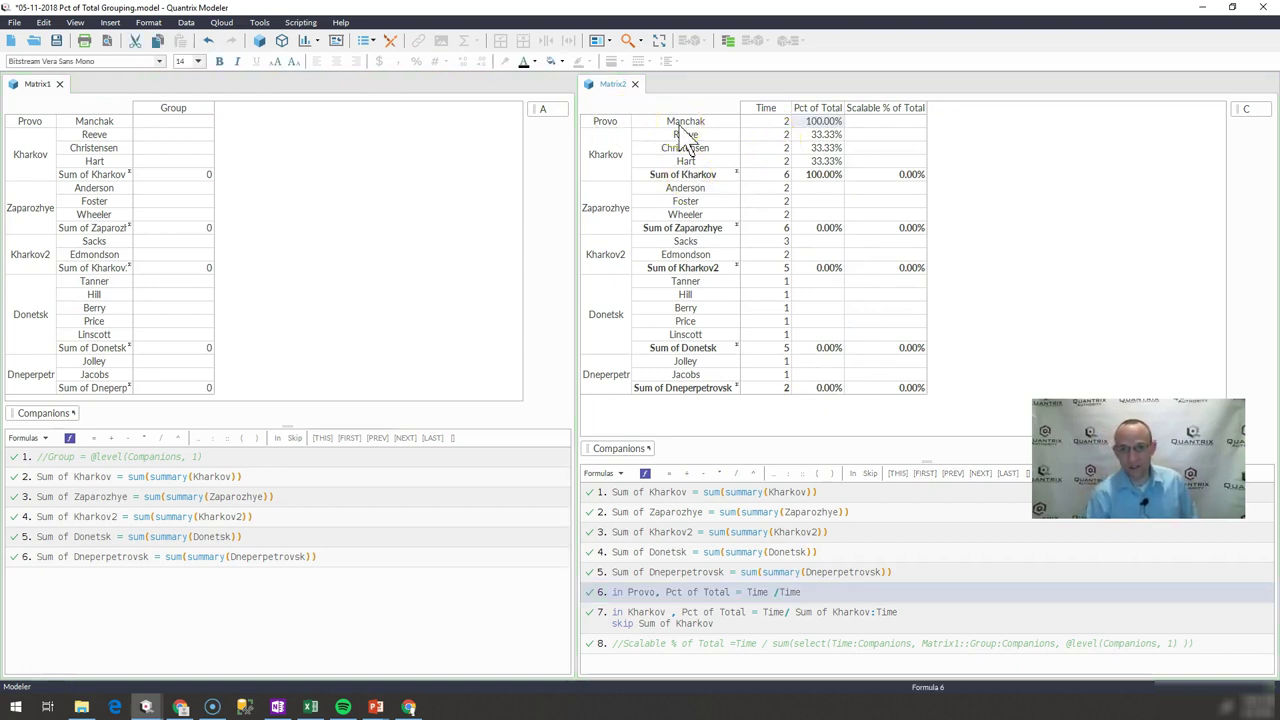
Check the Zaparozhye, Kharkov2, Donetsk and Dneperpetrovsk groups, whose subtotals still show 0%.
{"action": "left_click", "coordinate": [618, 207]}
{"action": "left_click", "coordinate": [618, 255]}
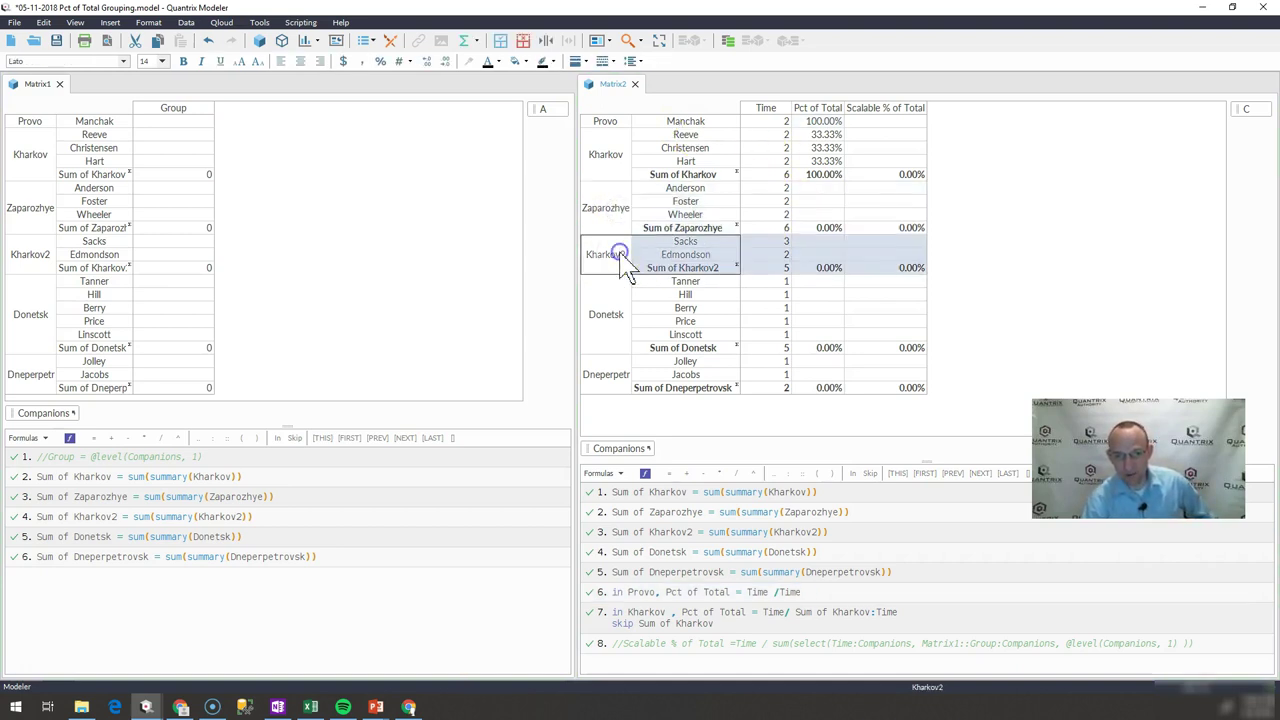
{"action": "left_click", "coordinate": [610, 322]}
{"action": "left_click", "coordinate": [607, 376]}
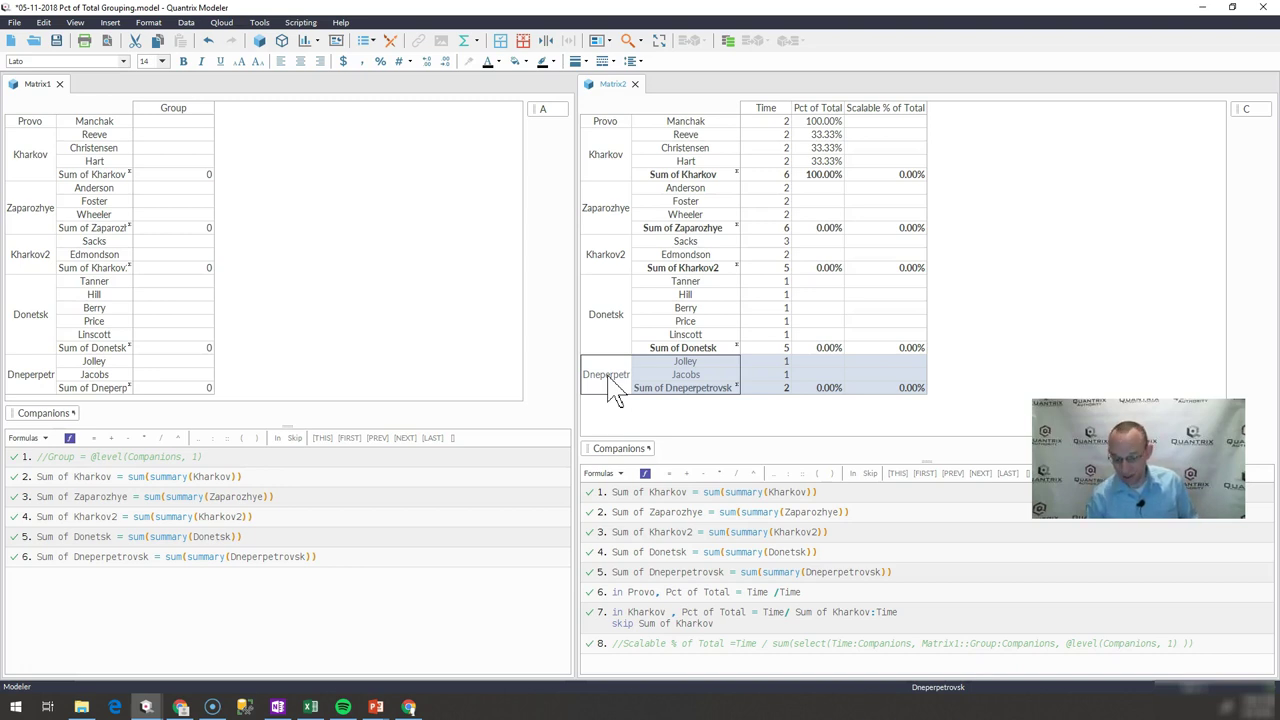
Add a Sumy group with companions Tislenko and Shostak below Dneperpetrovsk.
{"action": "key", "text": "Return"}
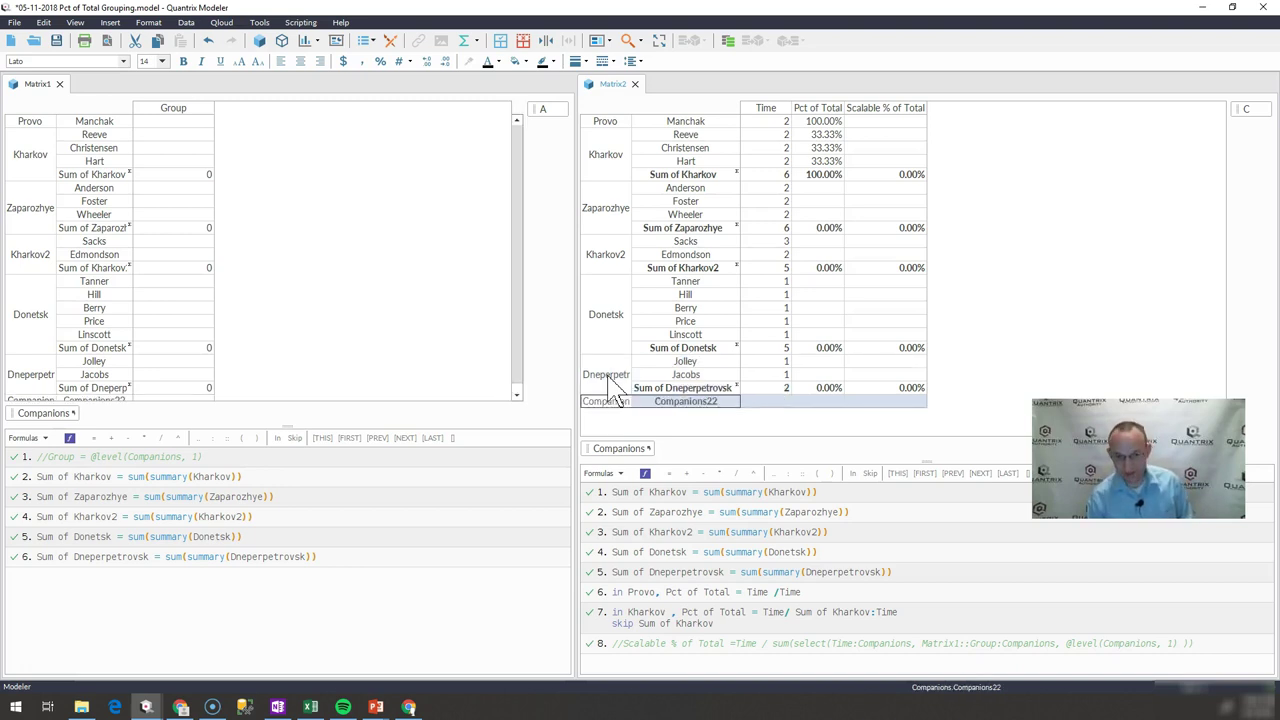
{"action": "type", "text": "Sum"}
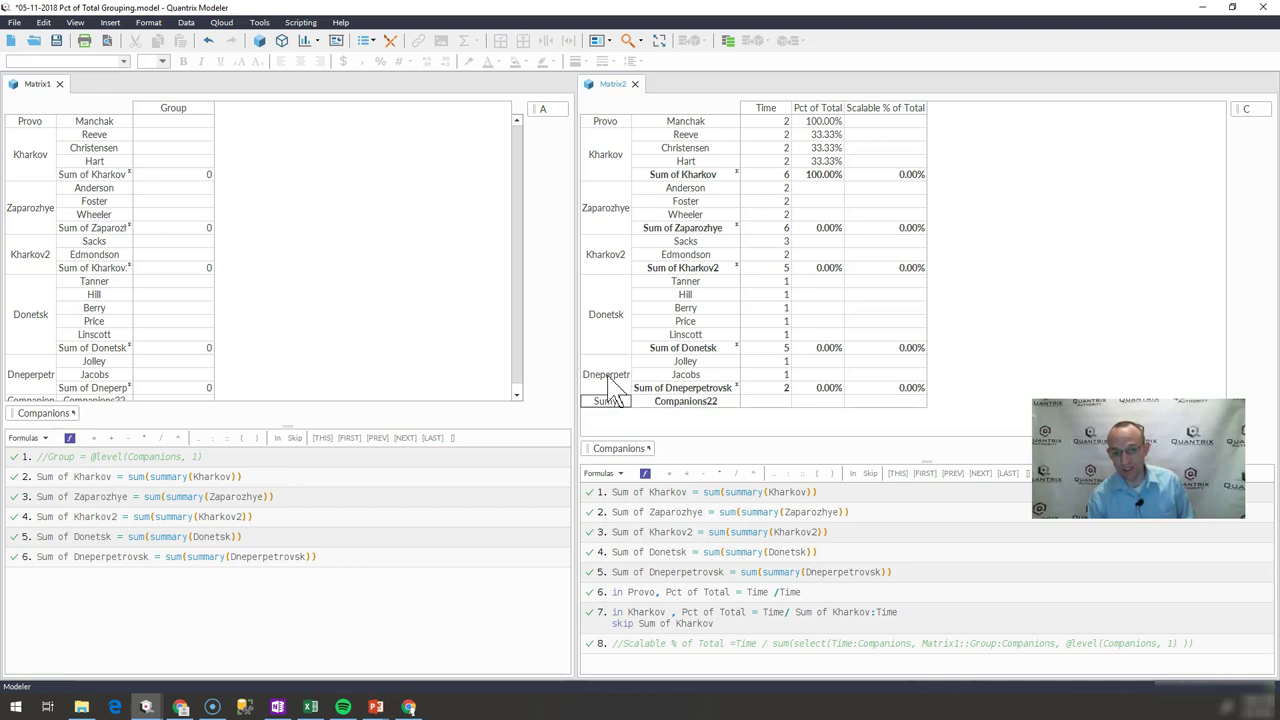
{"action": "key", "text": "Tab"}
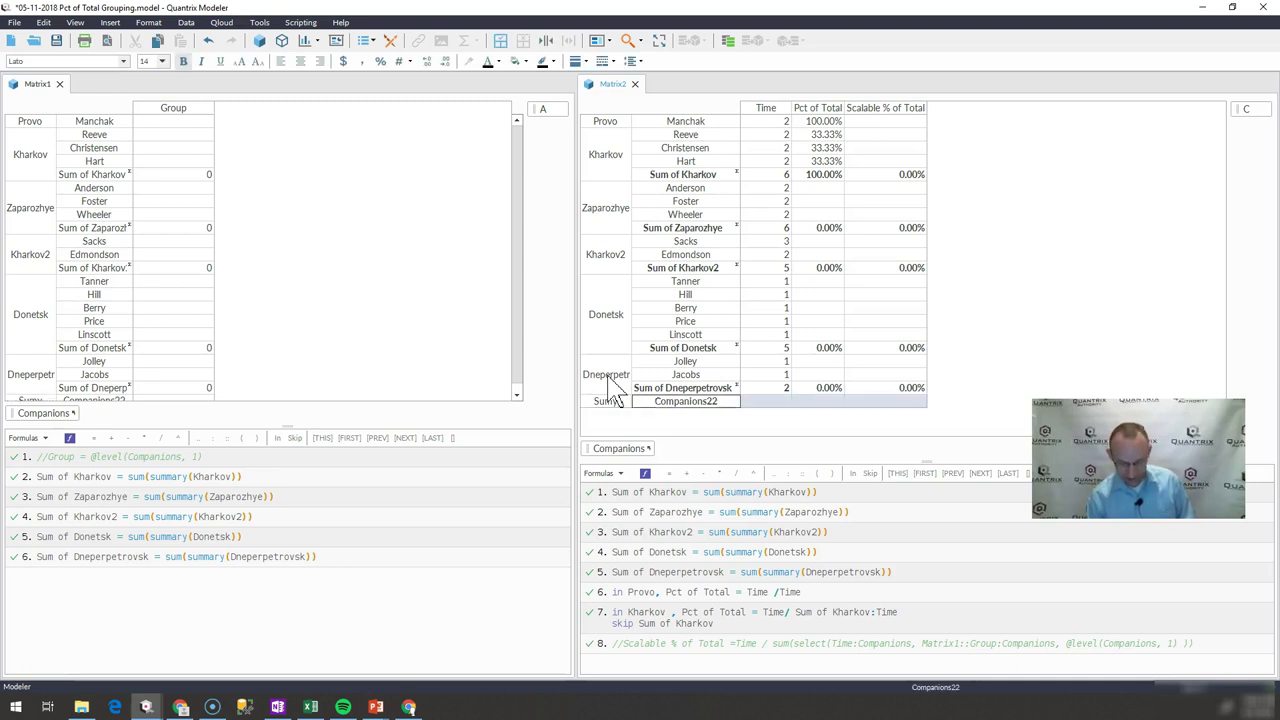
{"action": "type", "text": "Tisle"}
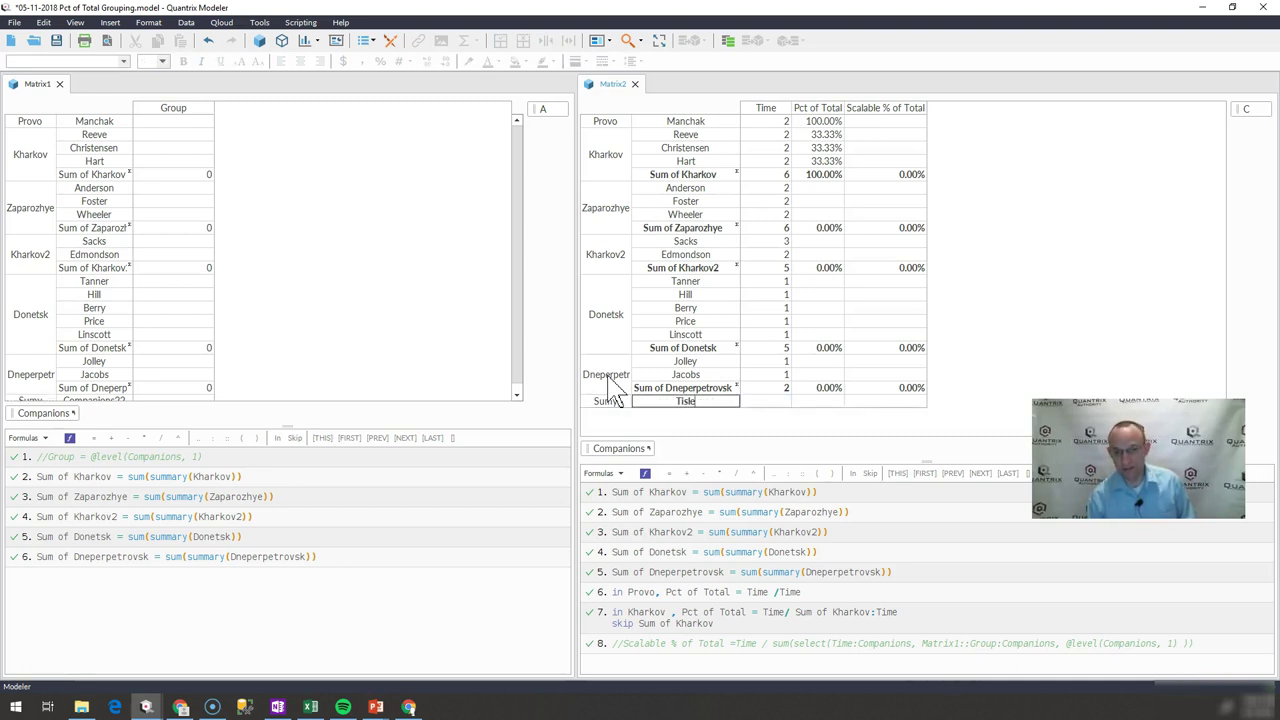
{"action": "type", "text": "nko"}
{"action": "key", "text": "Return"}
{"action": "type", "text": "S"}
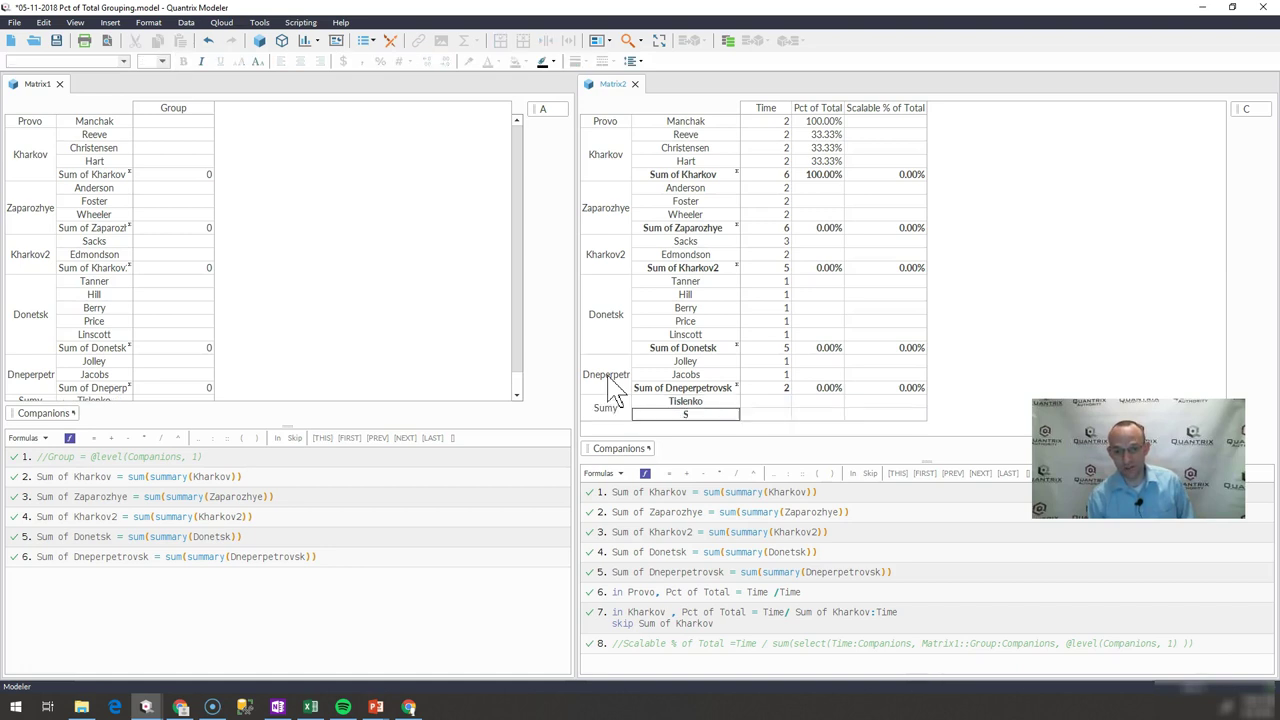
{"action": "type", "text": "hostak"}
{"action": "key", "text": "Return"}
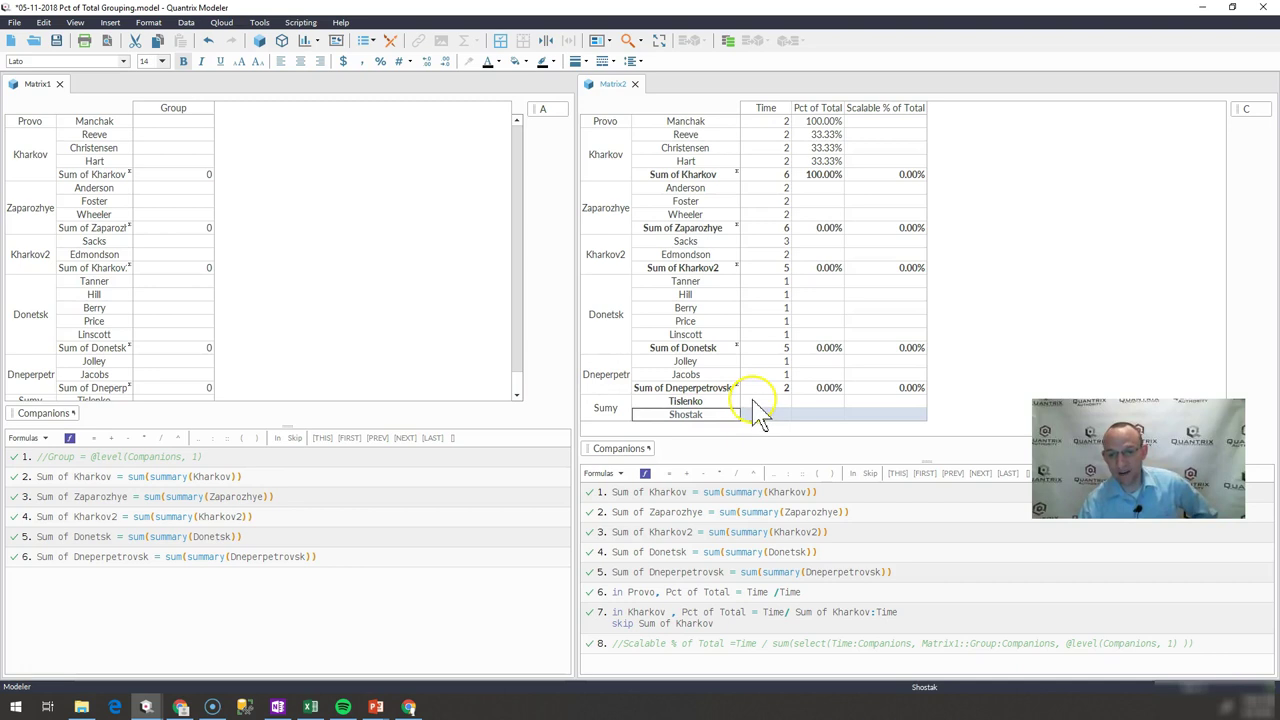
Select Tislenko and Shostak's empty Time cells, then the Kharkov Pct of Total formula.
{"action": "left_click_drag", "start_coordinate": [764, 401], "coordinate": [758, 415]}
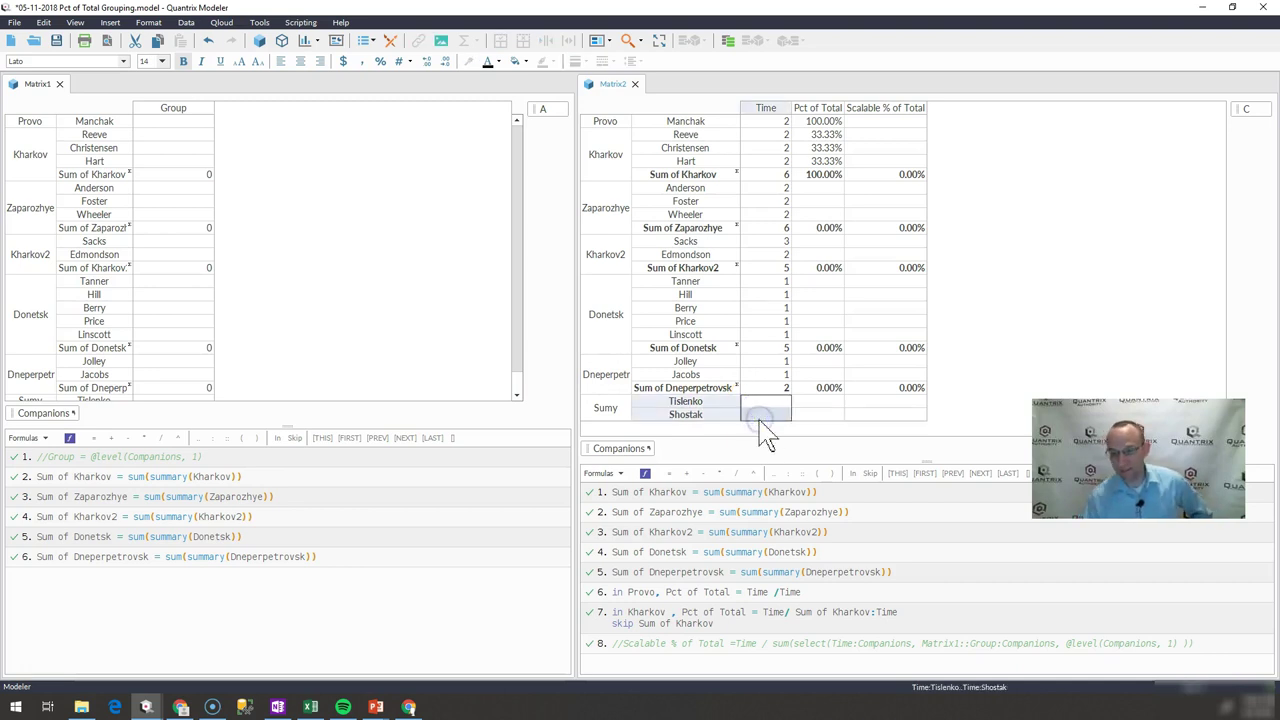
{"action": "left_click", "coordinate": [660, 625]}
{"action": "left_click", "coordinate": [658, 616]}
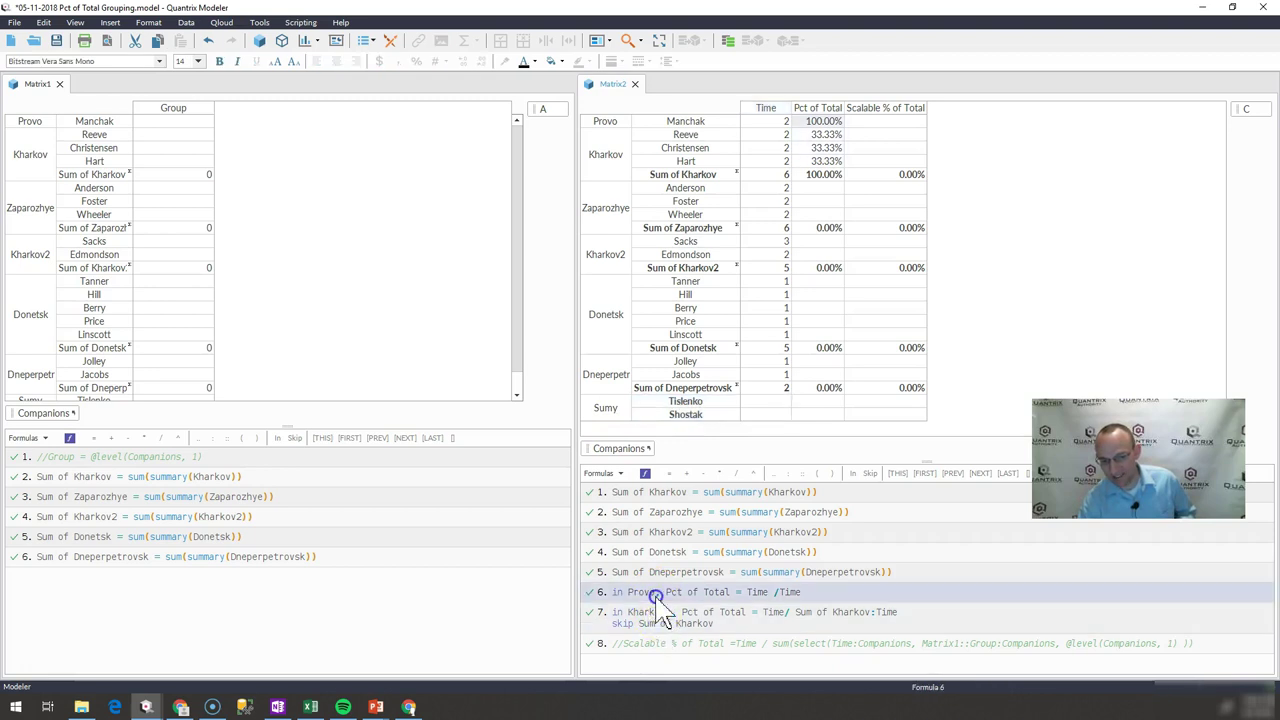
{"action": "left_click", "coordinate": [772, 404]}
{"action": "left_click_drag", "start_coordinate": [772, 404], "coordinate": [777, 420]}
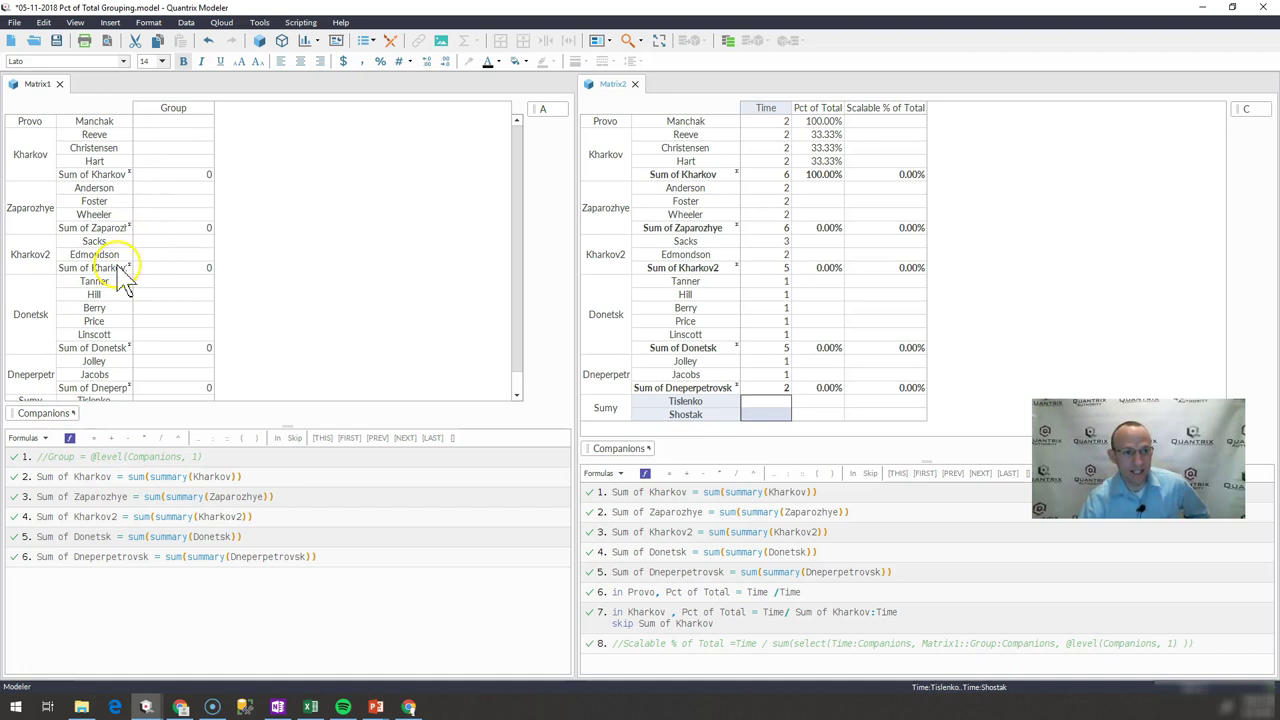
{"action": "left_click", "coordinate": [32, 457]}
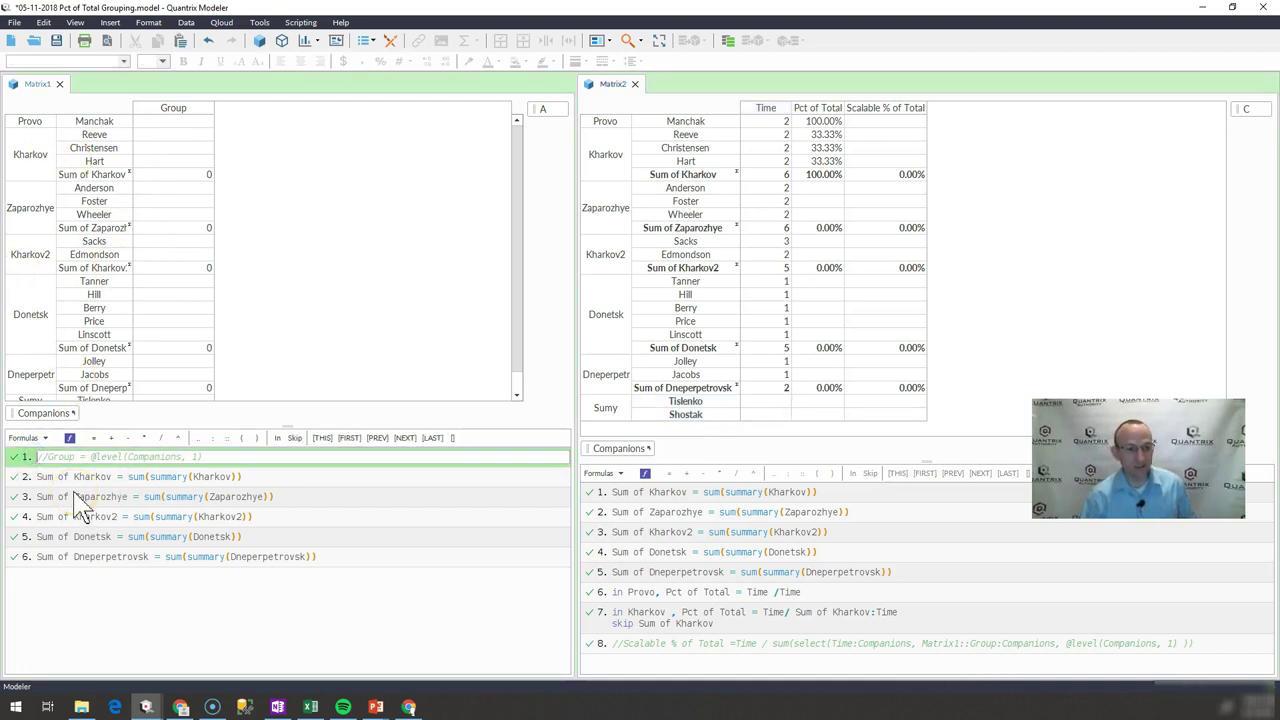
{"action": "key", "text": "Delete"}
{"action": "key", "text": "Delete"}
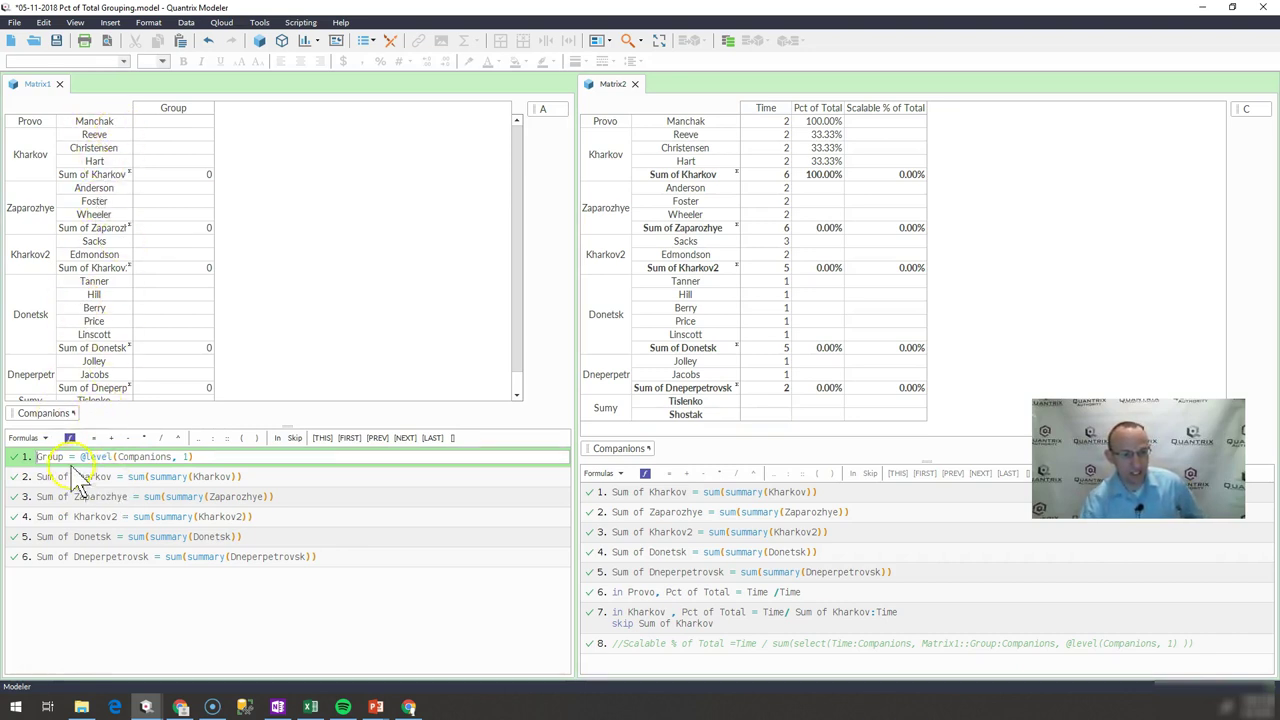
{"action": "left_click", "coordinate": [185, 457]}
{"action": "type", "text": "1"}
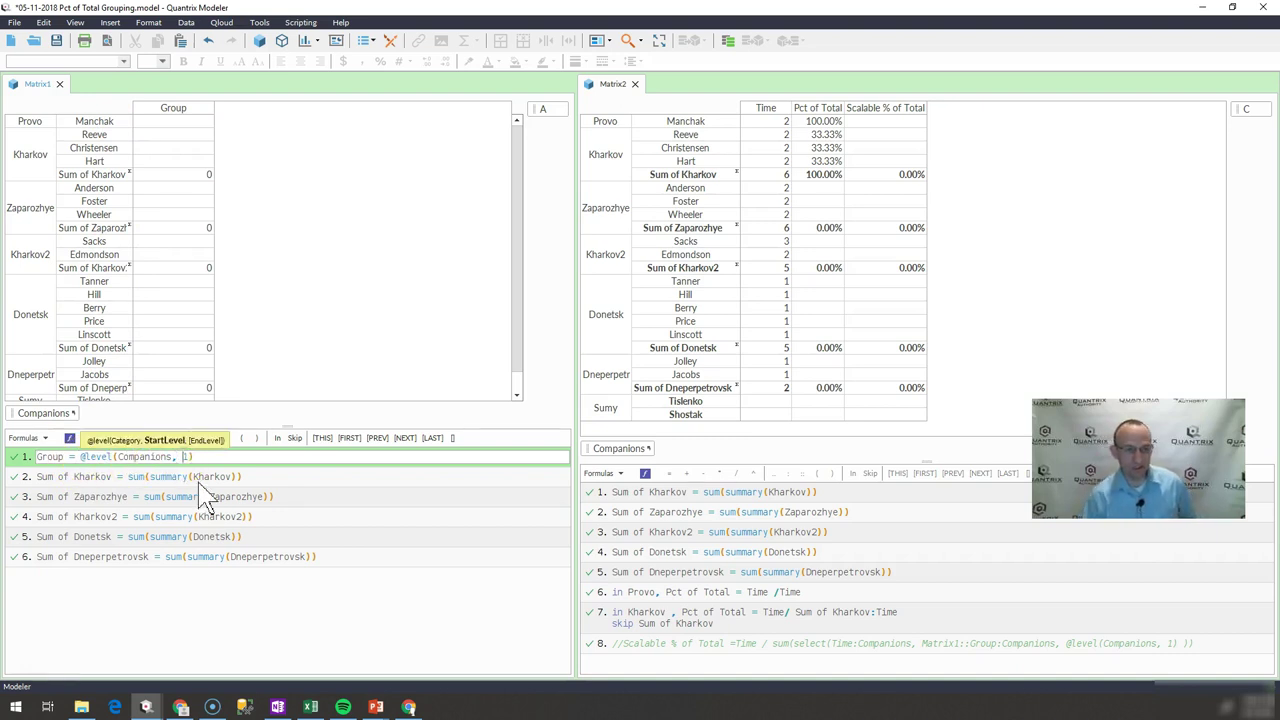
{"action": "key", "text": "Return"}
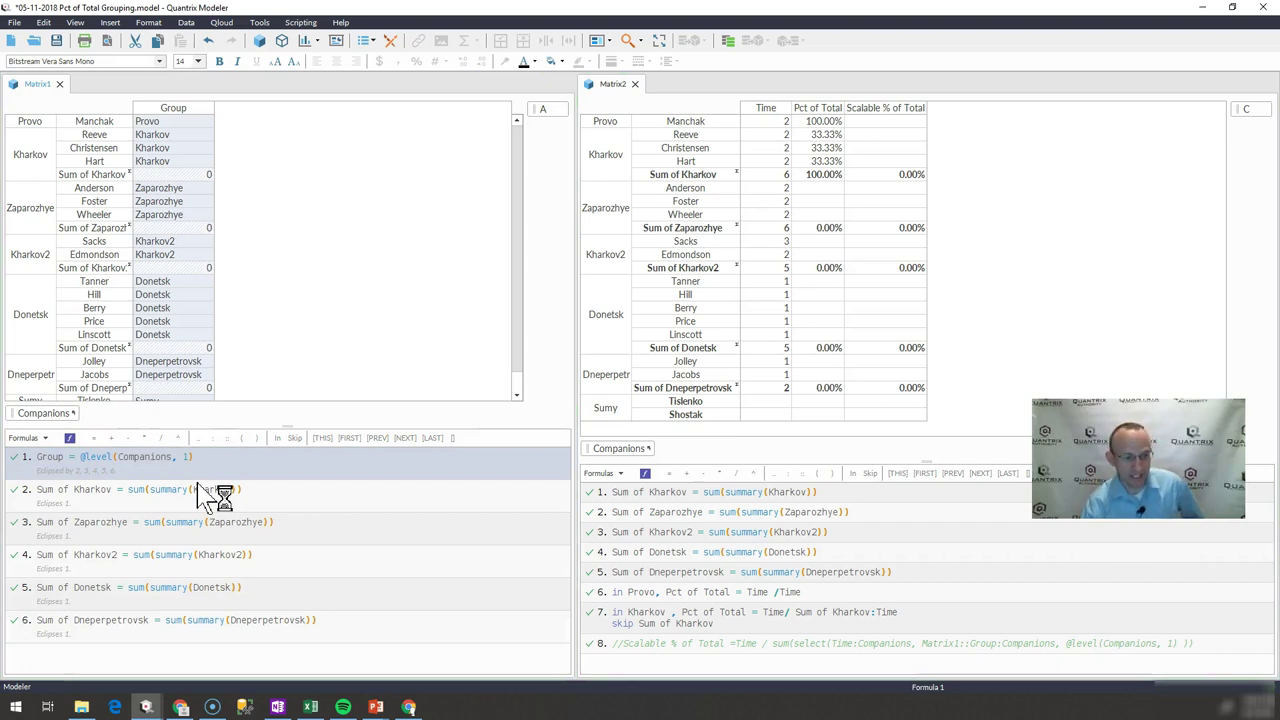
{"action": "left_click", "coordinate": [170, 150]}
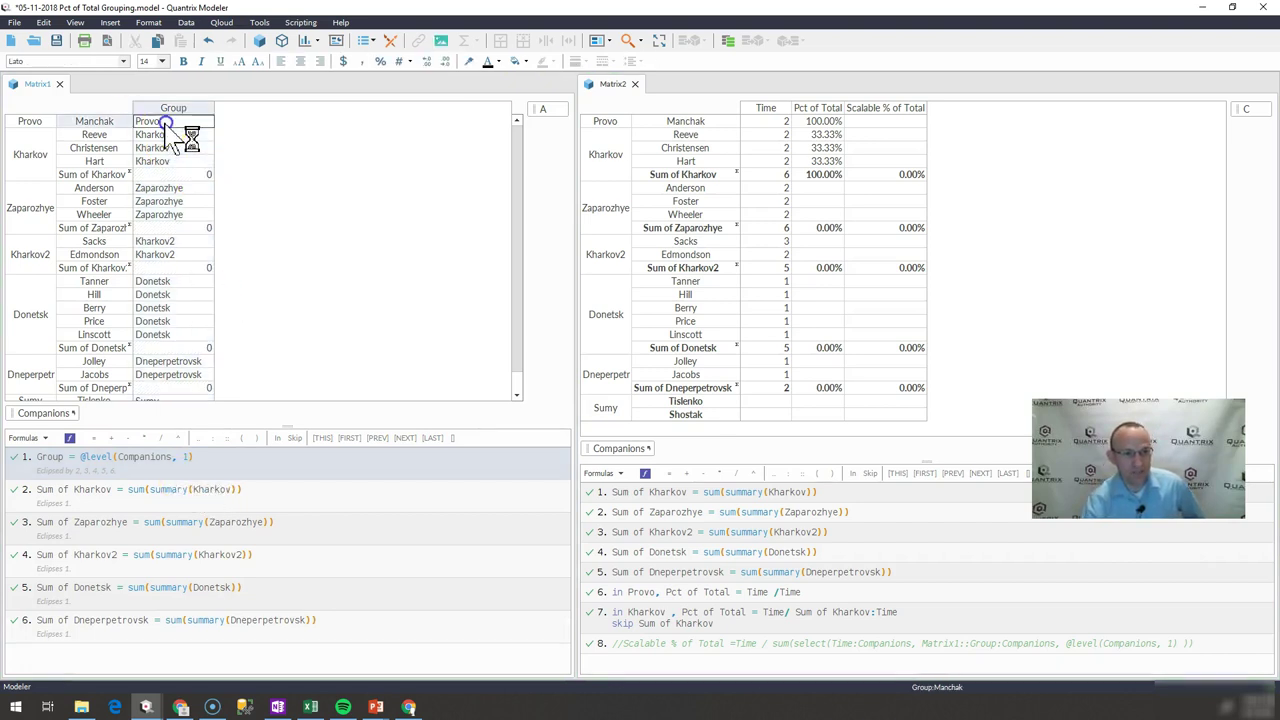
{"action": "left_click_drag", "start_coordinate": [160, 134], "coordinate": [162, 150]}
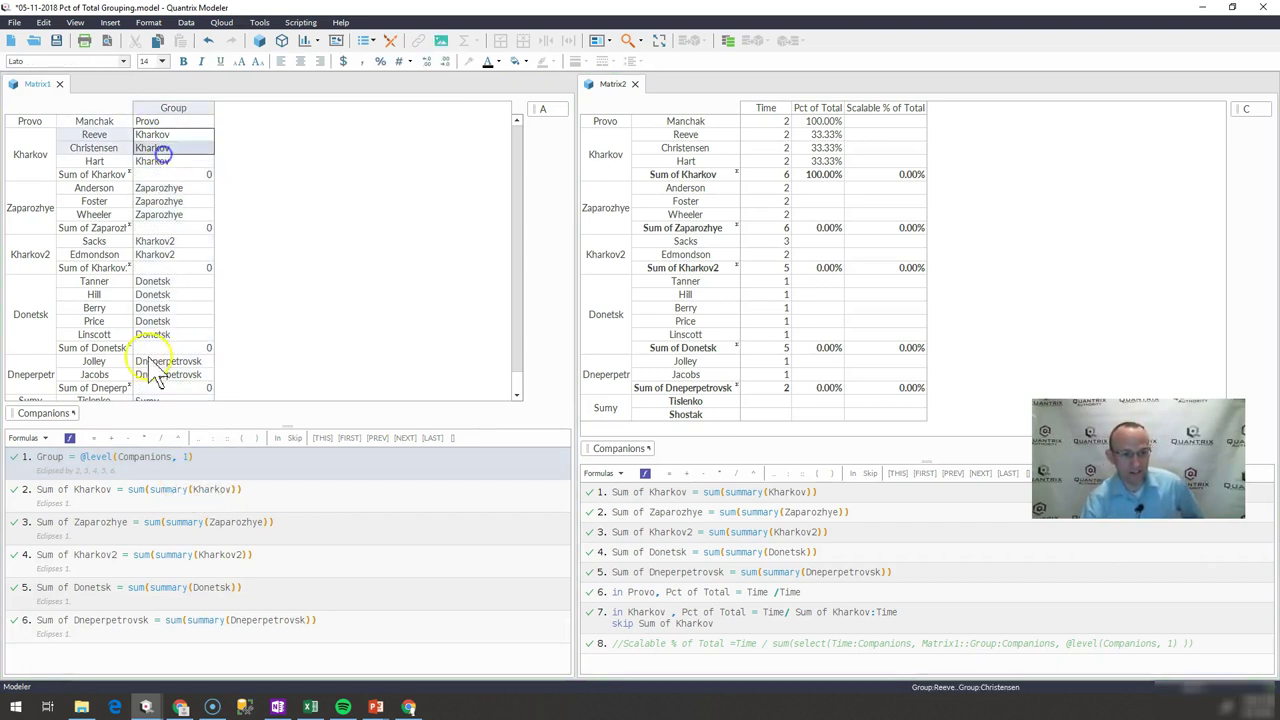
Add 'skip Group' to city-sum formulas 2–6 via Insert Skips and check Sum of Kharkov.
{"action": "left_click_drag", "start_coordinate": [130, 491], "coordinate": [143, 620]}
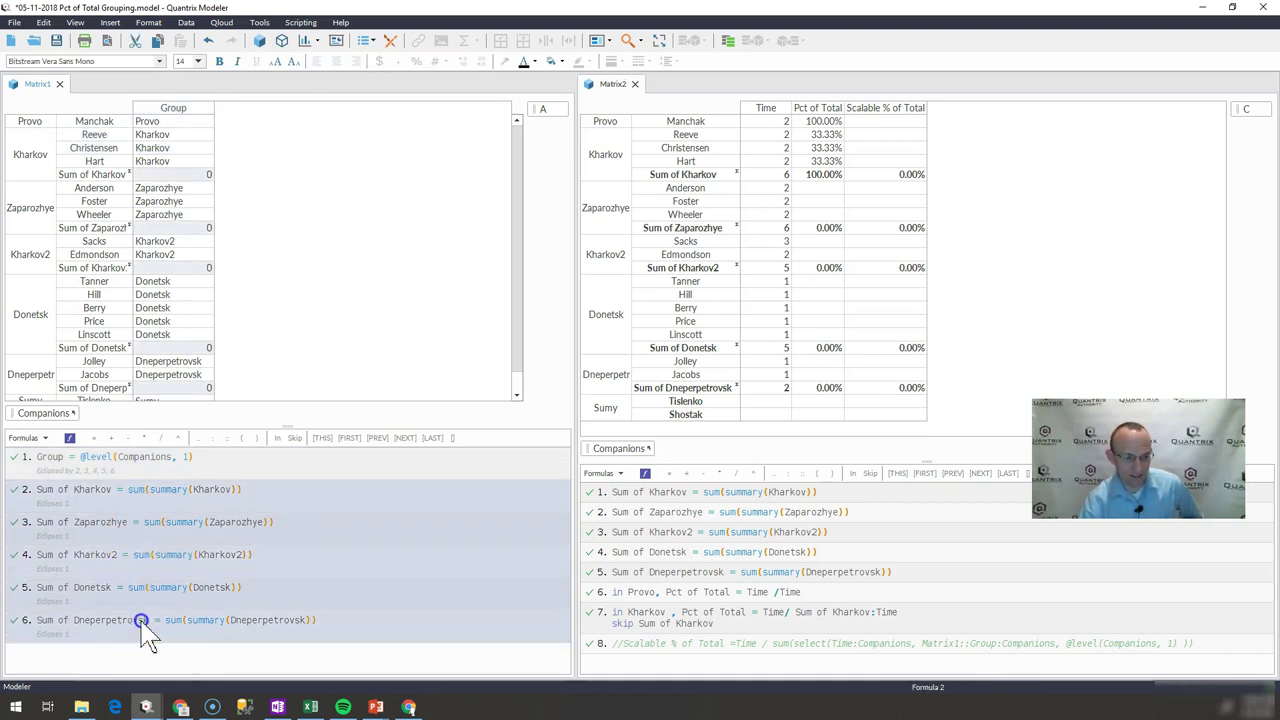
{"action": "right_click", "coordinate": [143, 620]}
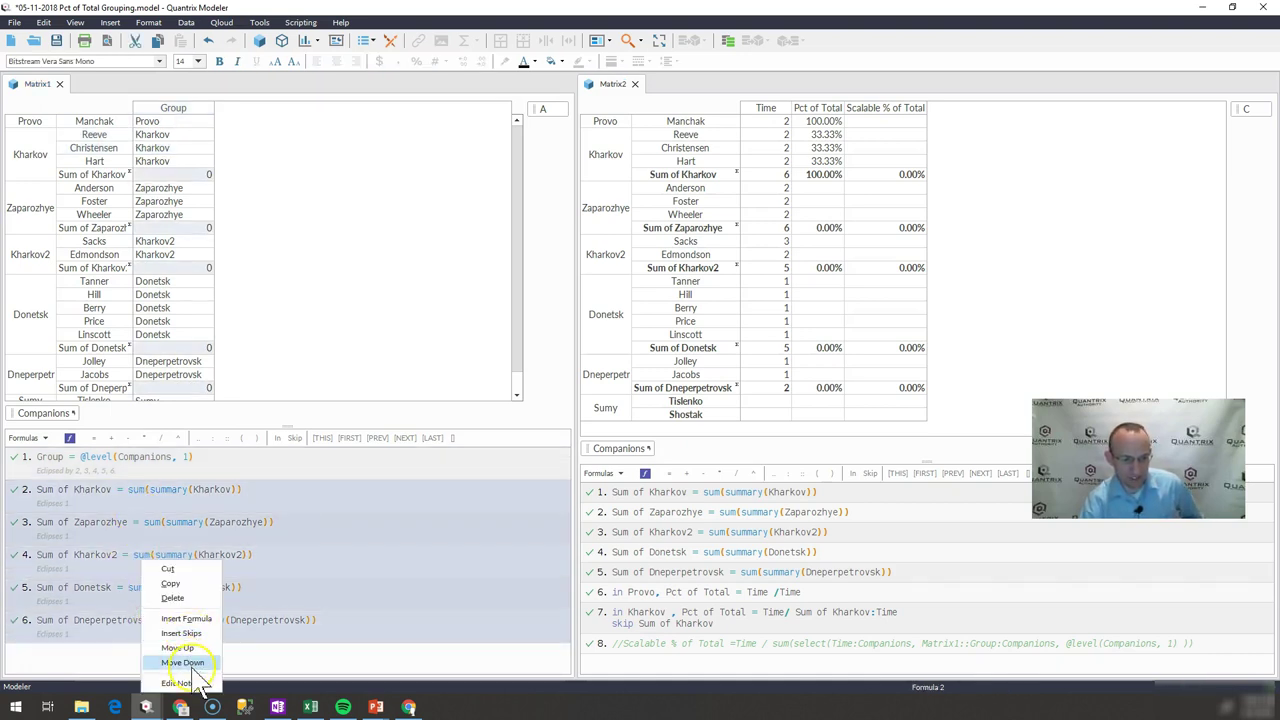
{"action": "left_click", "coordinate": [185, 633]}
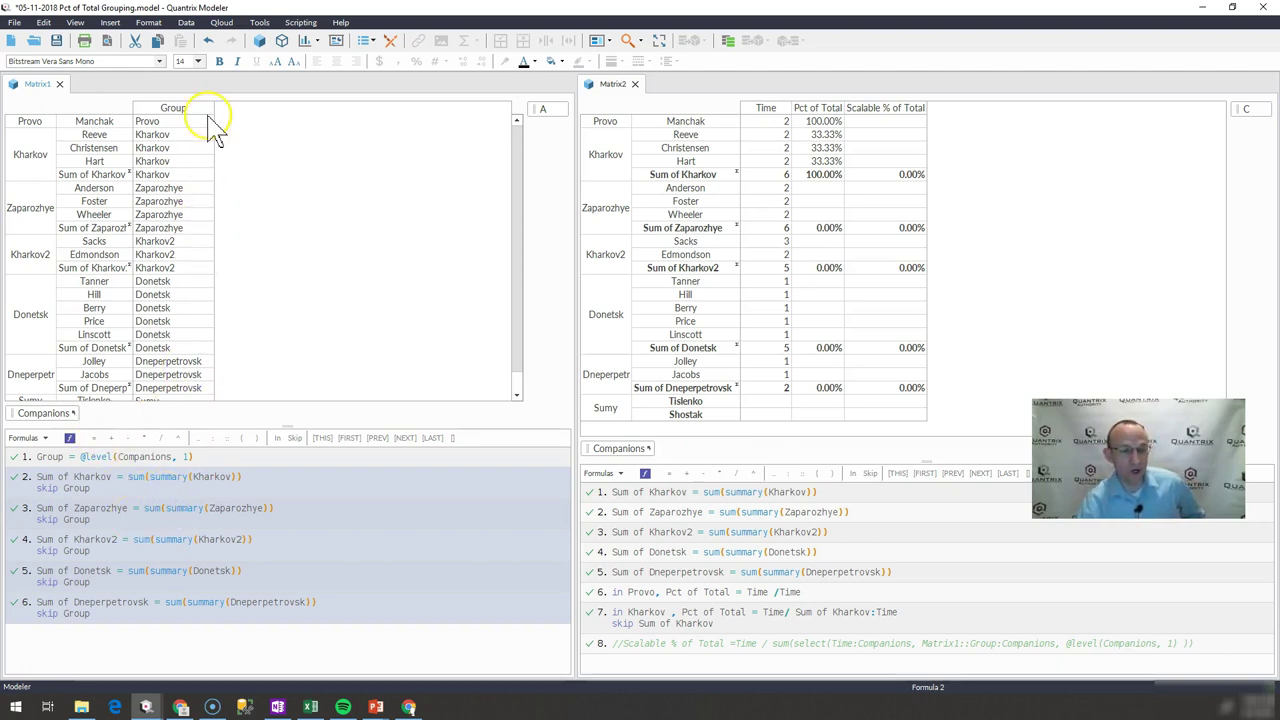
{"action": "left_click", "coordinate": [30, 155]}
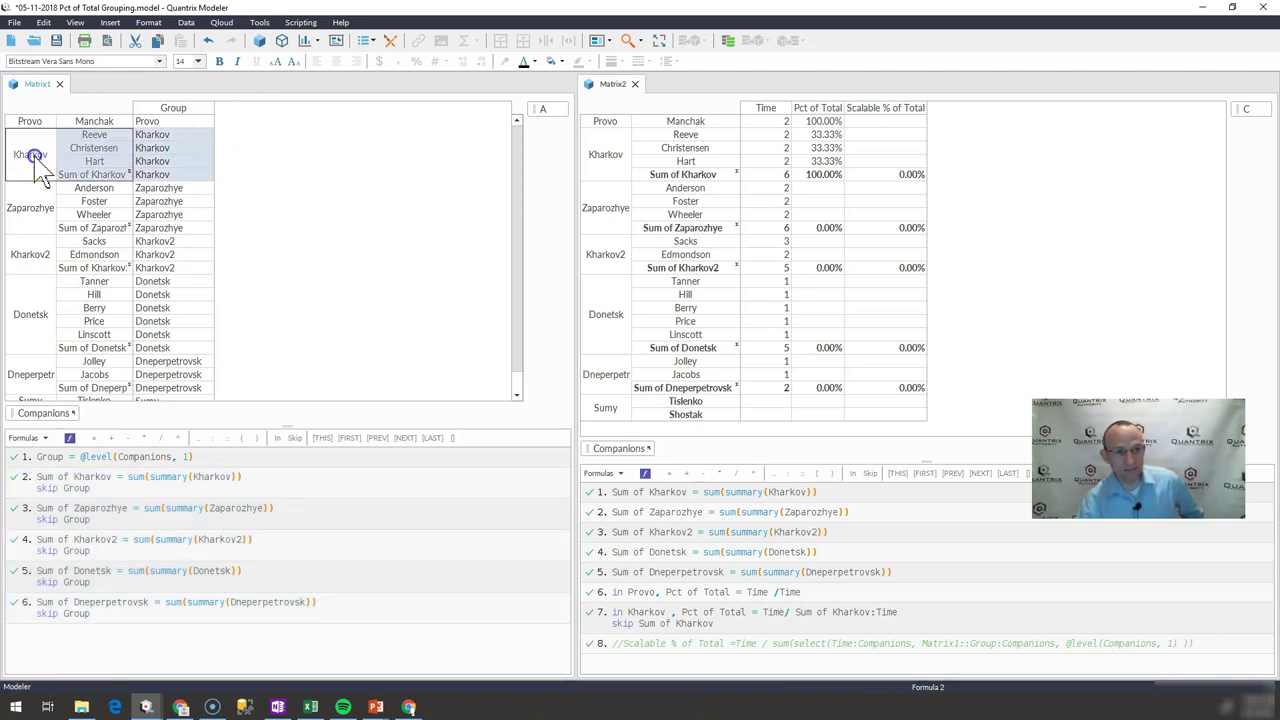
{"action": "left_click", "coordinate": [160, 148]}
{"action": "left_click", "coordinate": [165, 174]}
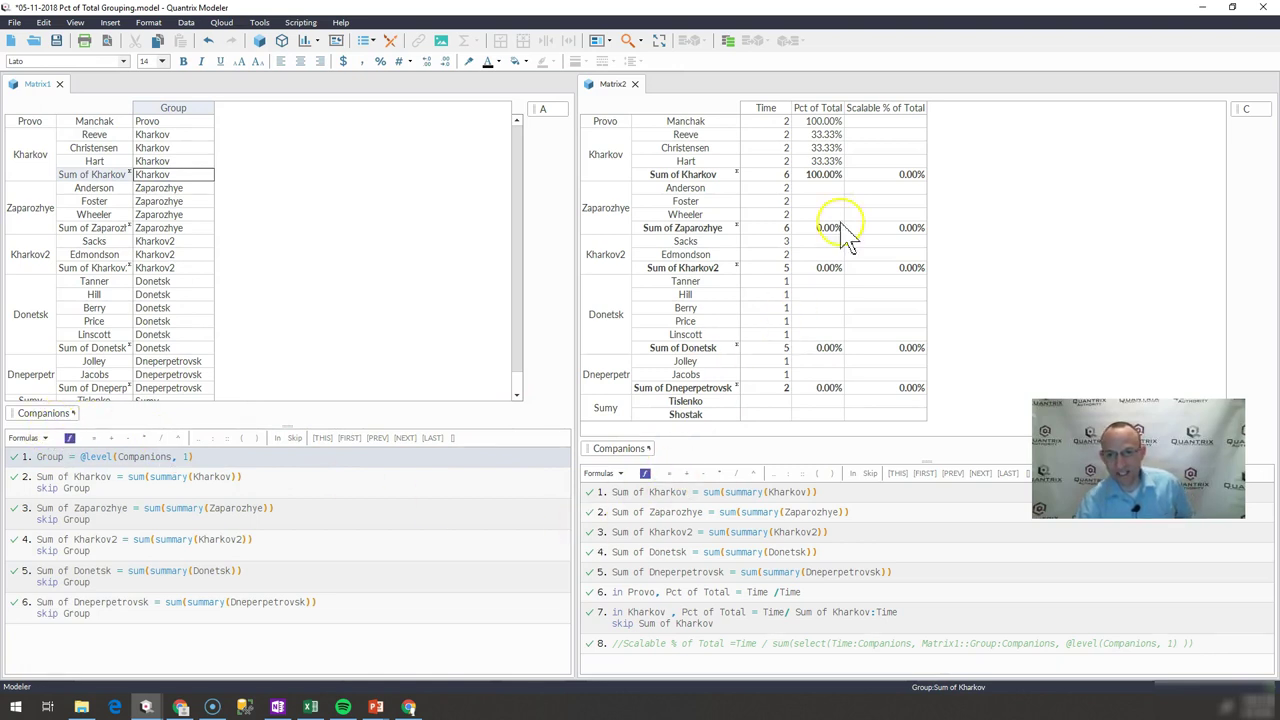
{"action": "left_click", "coordinate": [893, 107]}
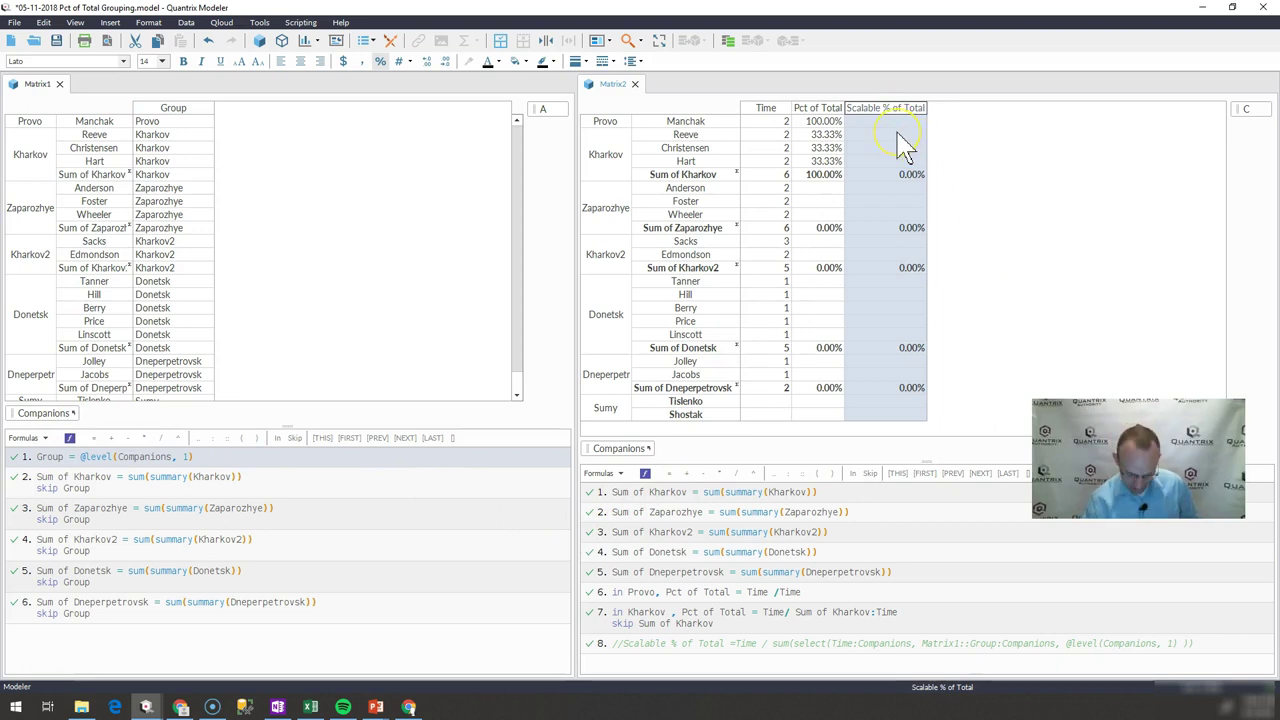
{"action": "type", "text": "= time / su"}
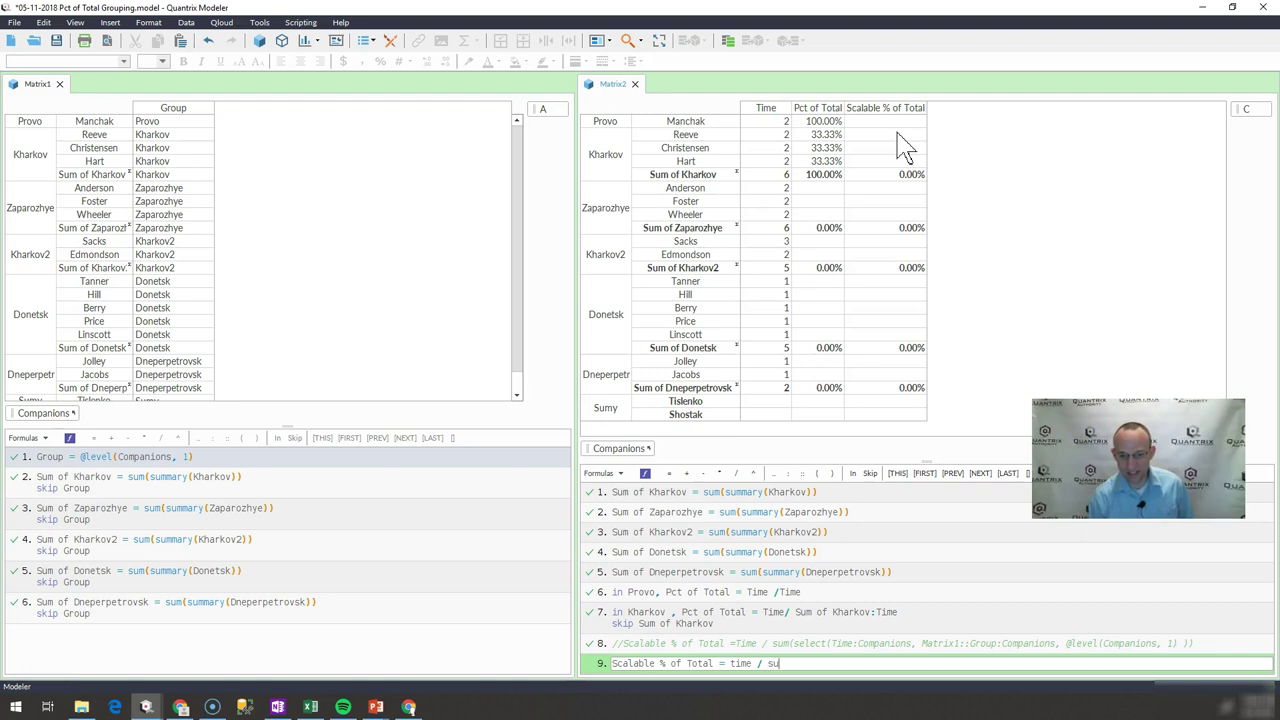
{"action": "type", "text": "m(s"}
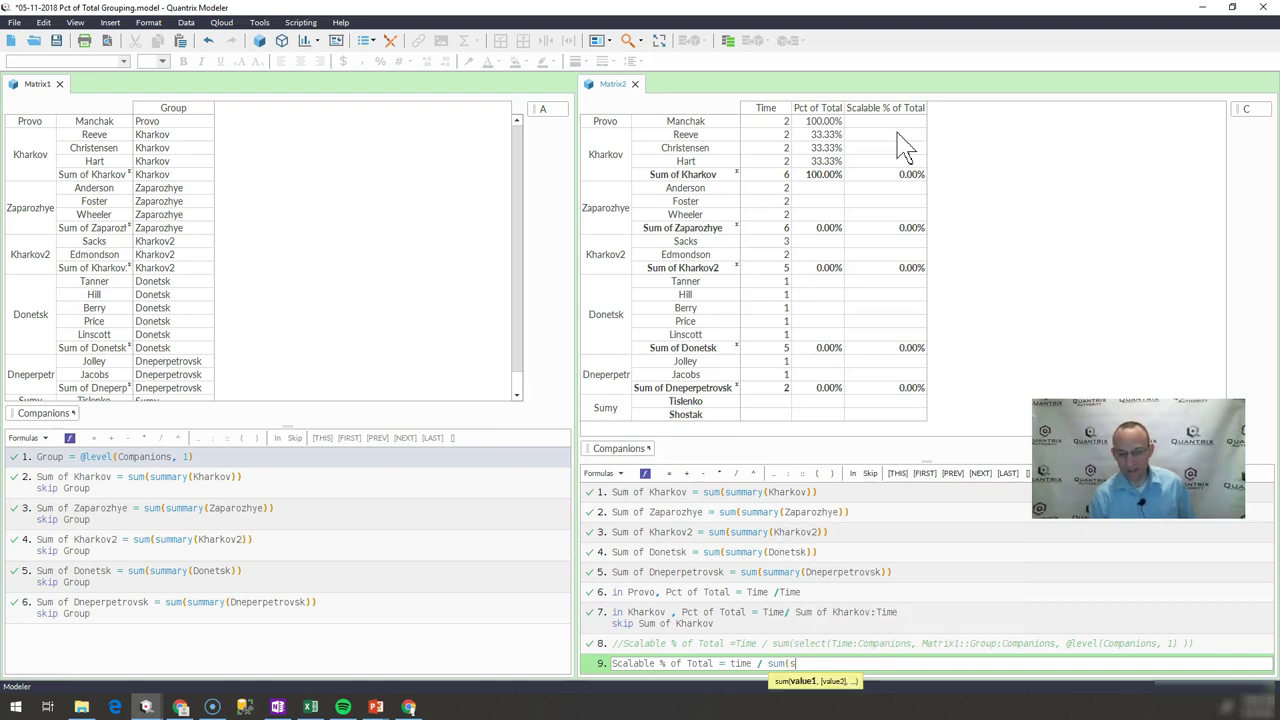
{"action": "type", "text": "ele"}
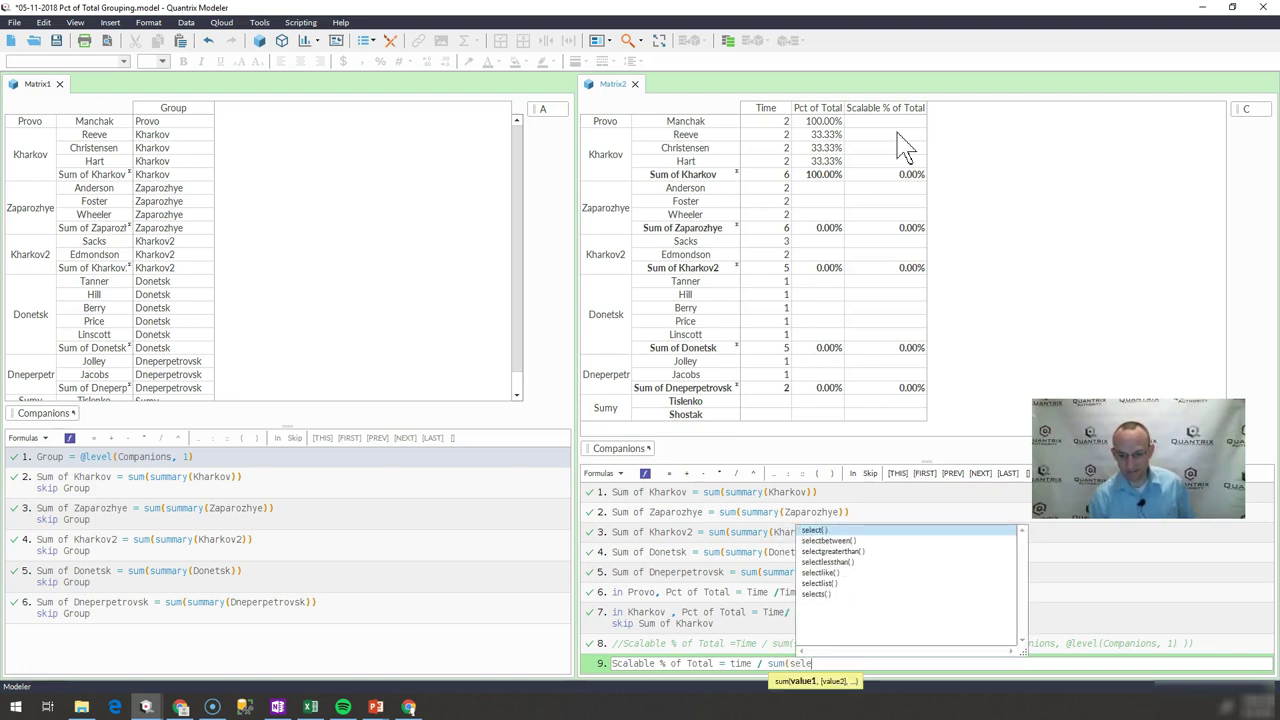
{"action": "type", "text": "ct("}
{"action": "left_click", "coordinate": [864, 117]}
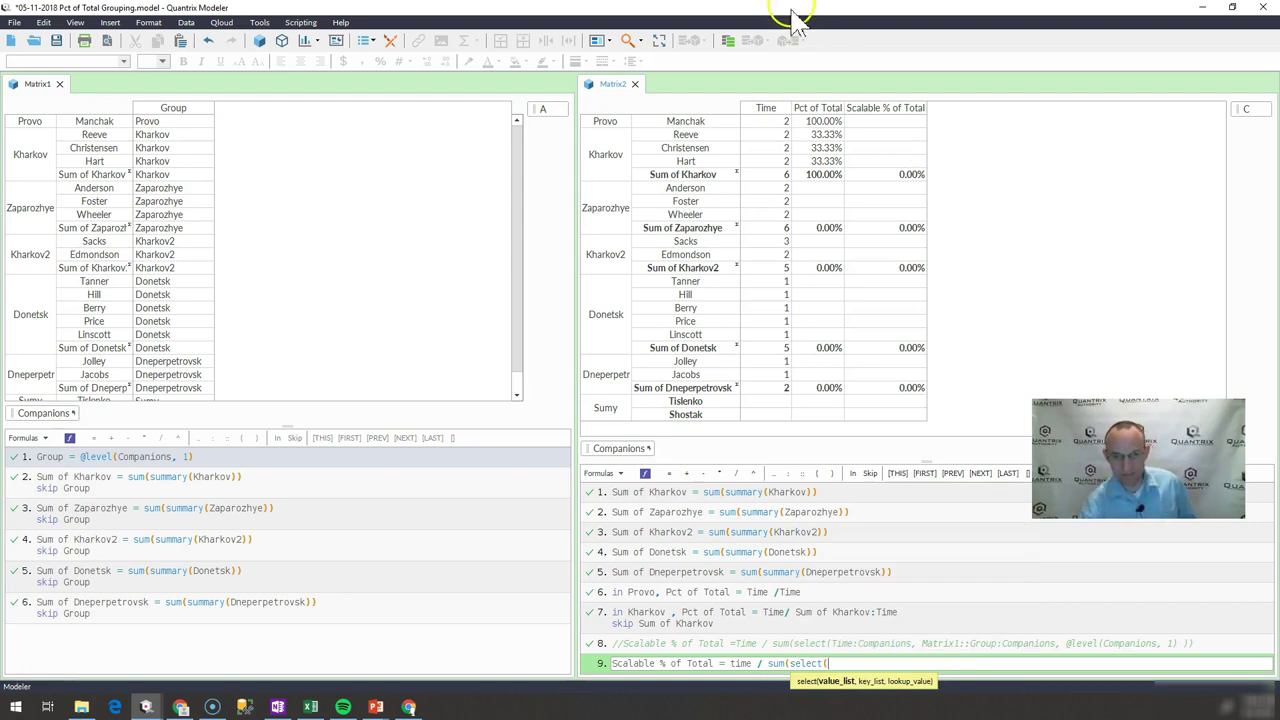
{"action": "left_click", "coordinate": [770, 107]}
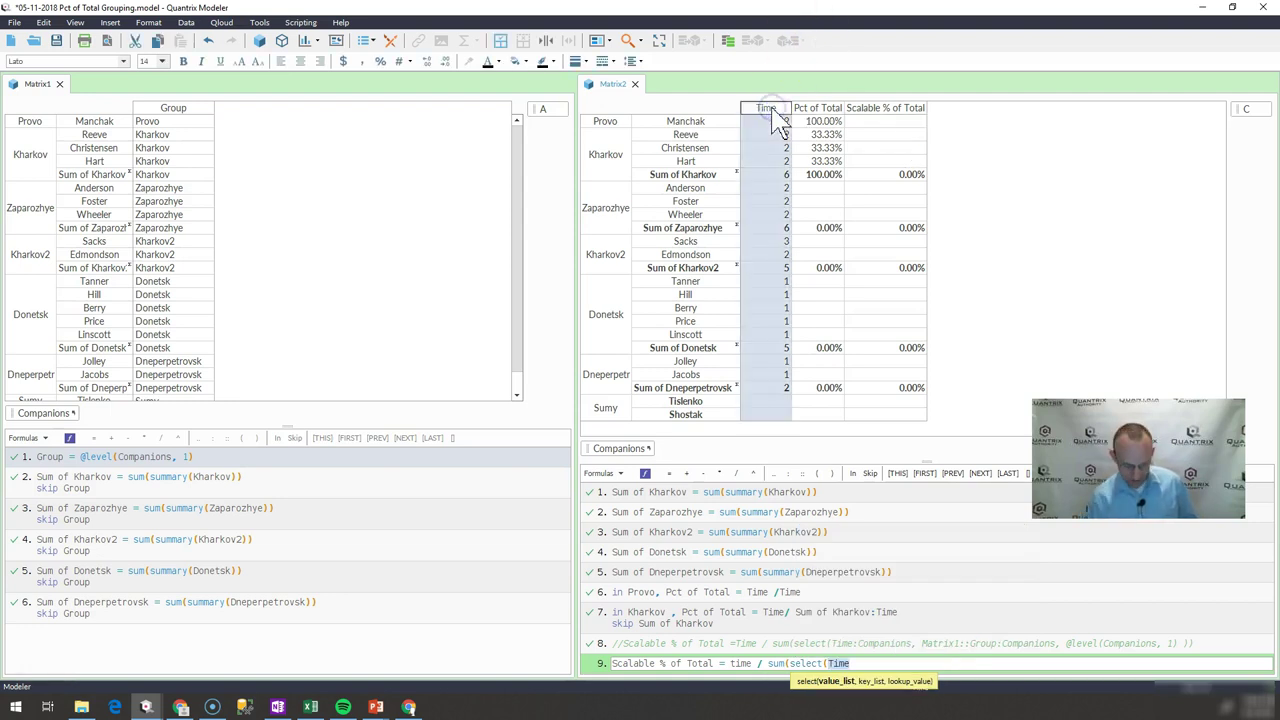
{"action": "type", "text": ":Companions,"}
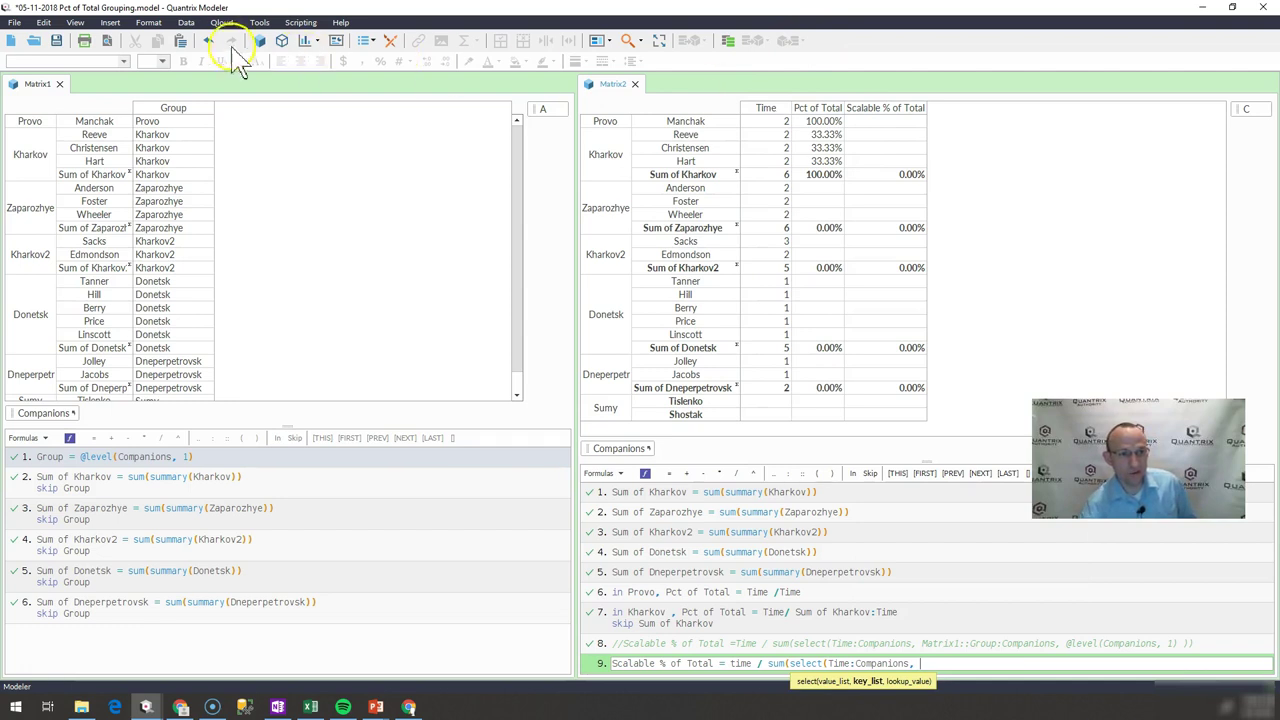
{"action": "left_click", "coordinate": [174, 108]}
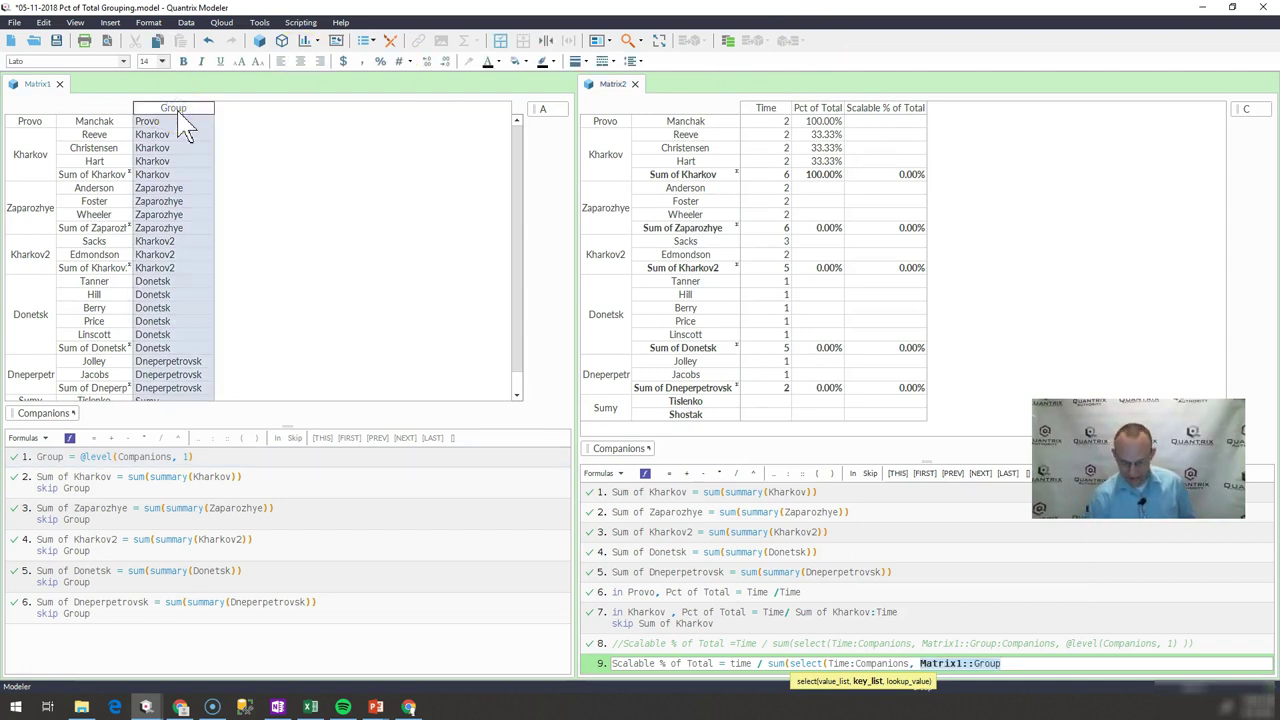
{"action": "type", "text": ", @leve"}
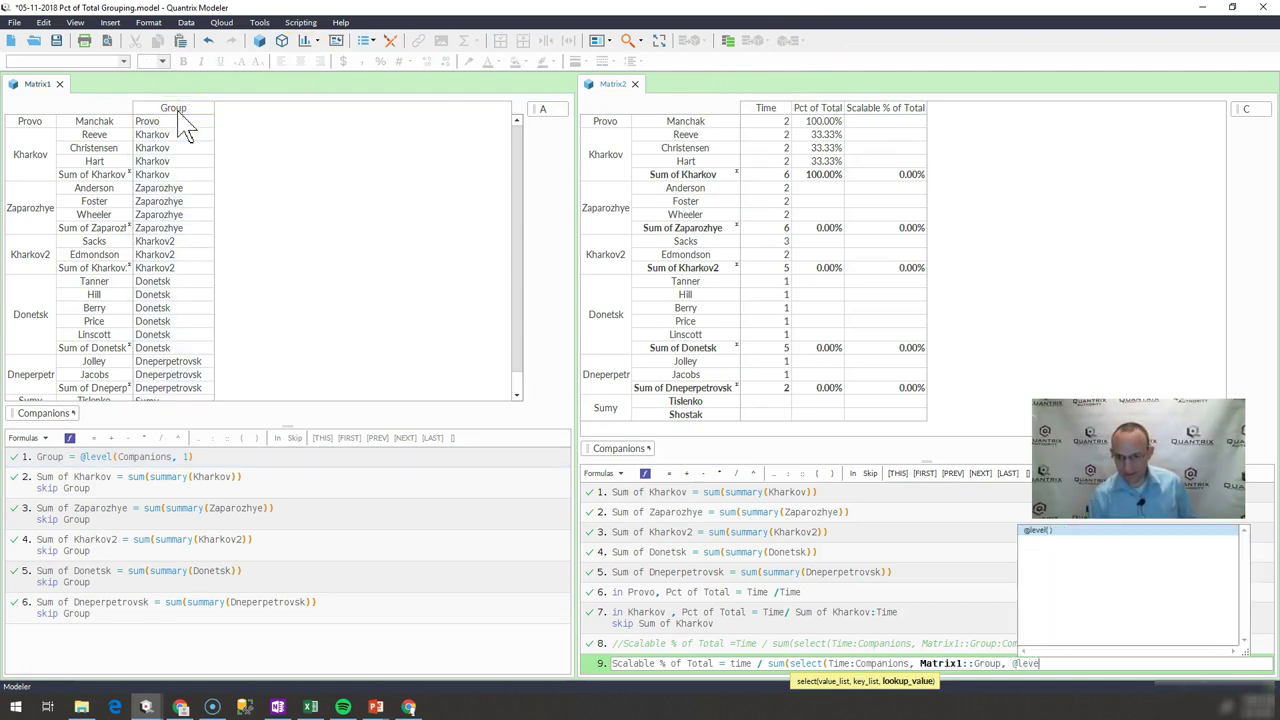
{"action": "type", "text": "l("}
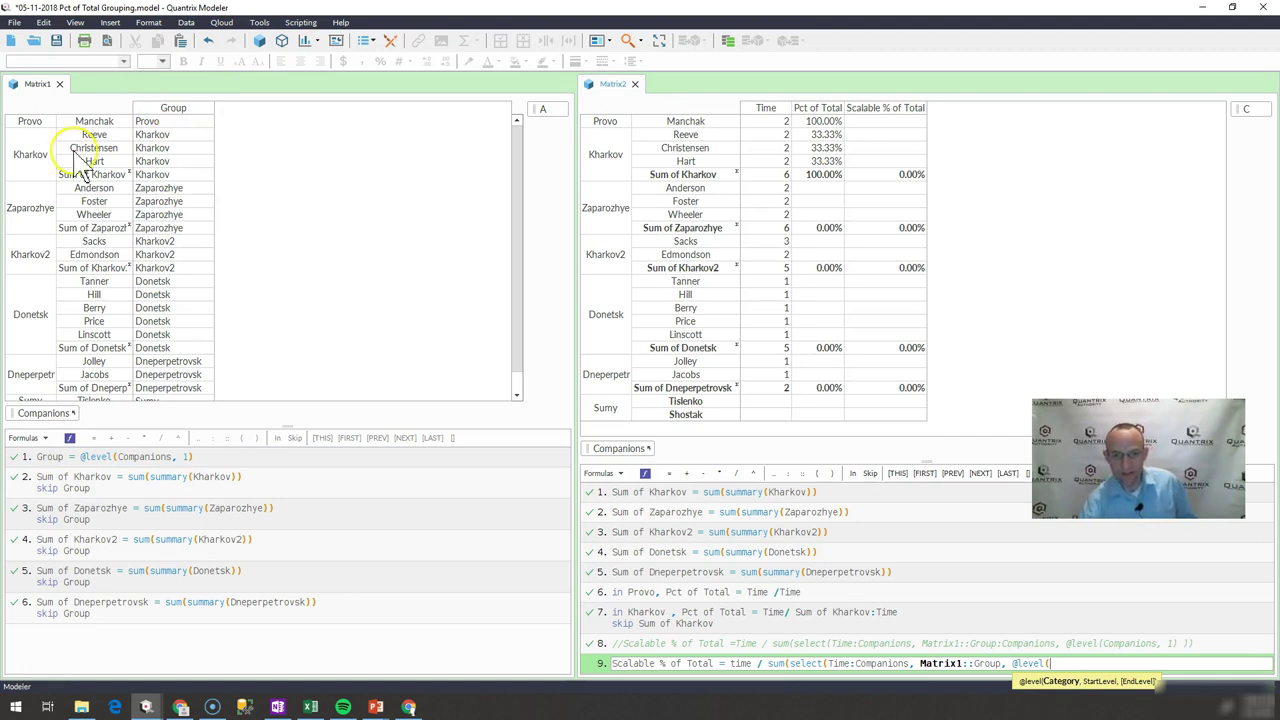
{"action": "left_click", "coordinate": [632, 452]}
{"action": "type", "text": ",1"}
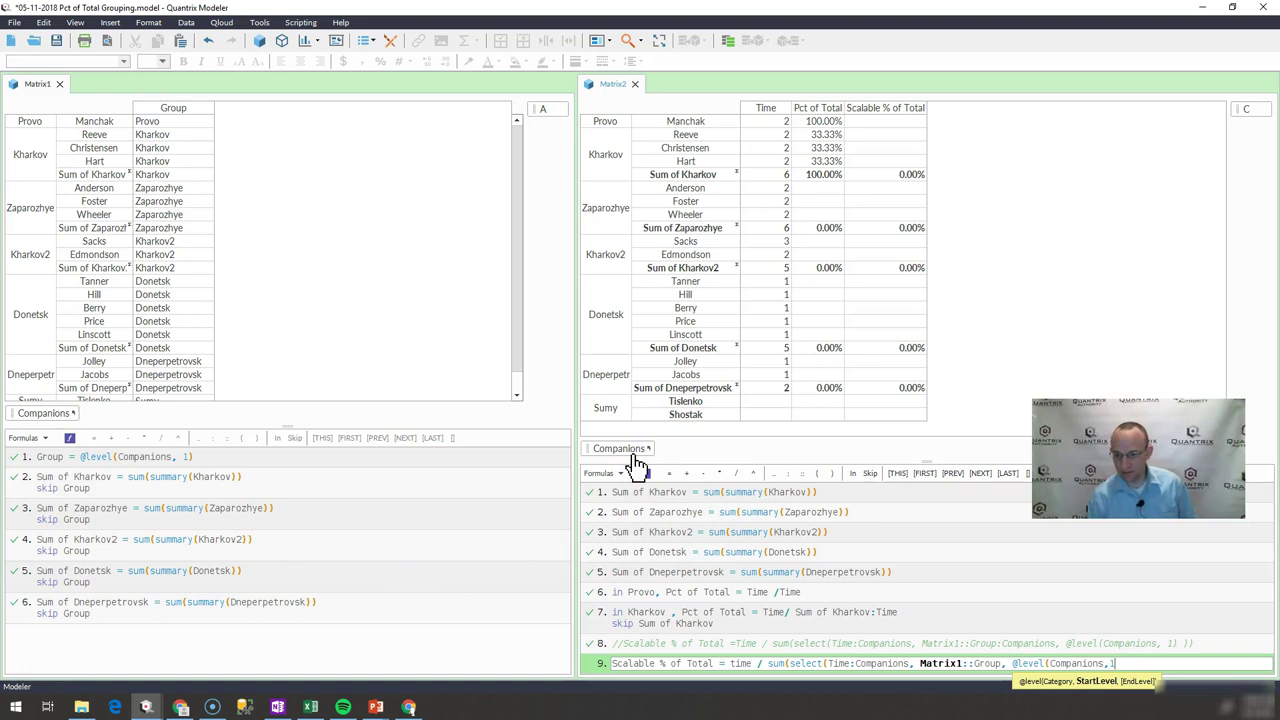
{"action": "type", "text": ") )"}
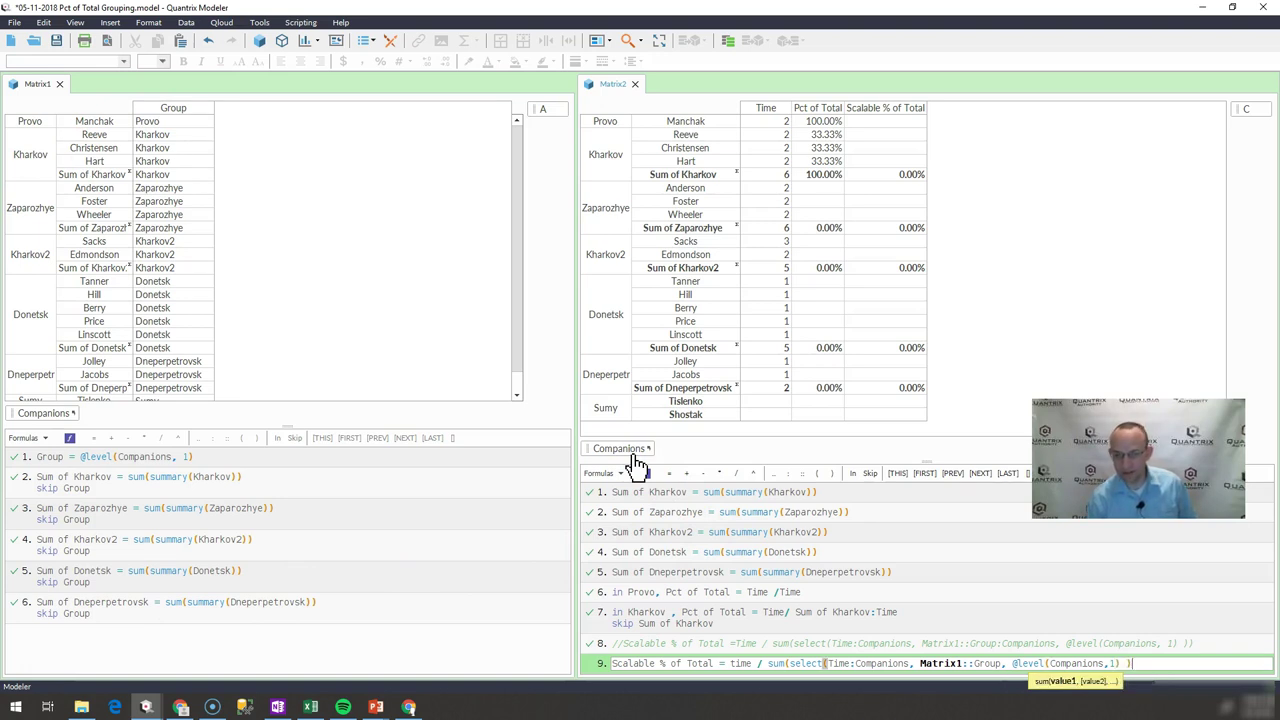
{"action": "key", "text": "Return"}
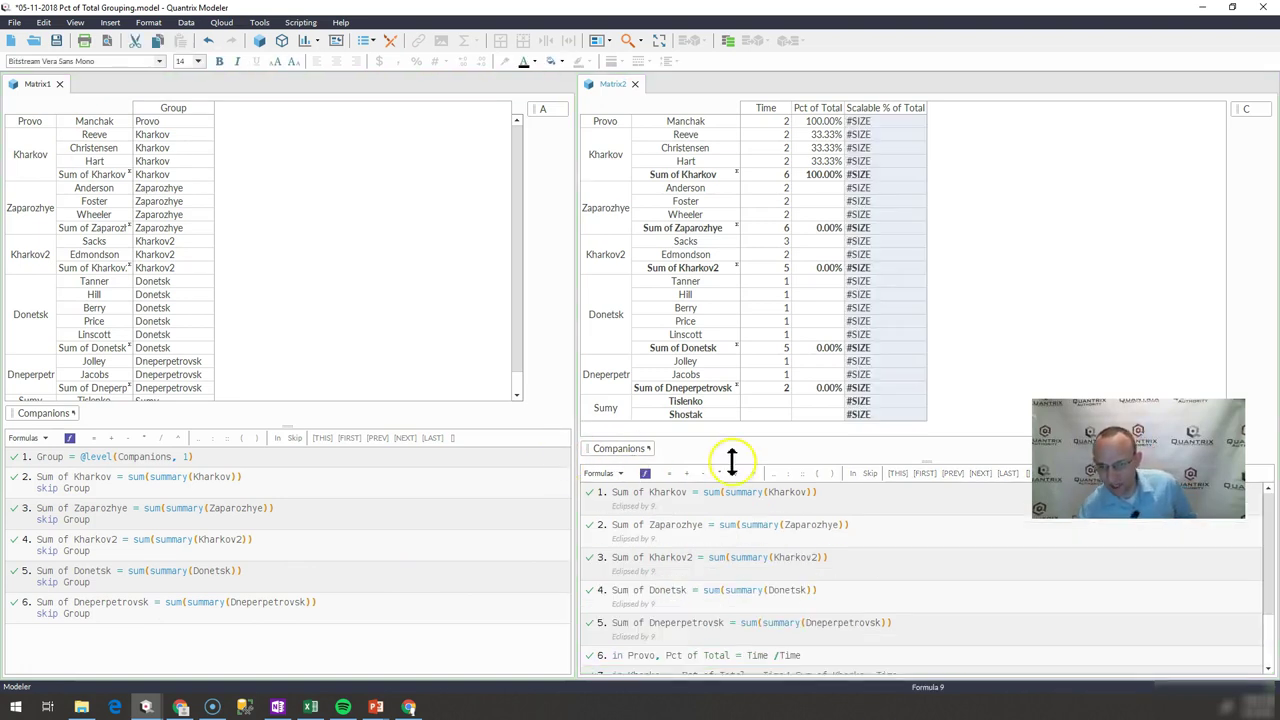
Append :Companions after Matrix1::Group in formula 9 to clear the #SIZE errors.
{"action": "left_click", "coordinate": [1268, 620]}
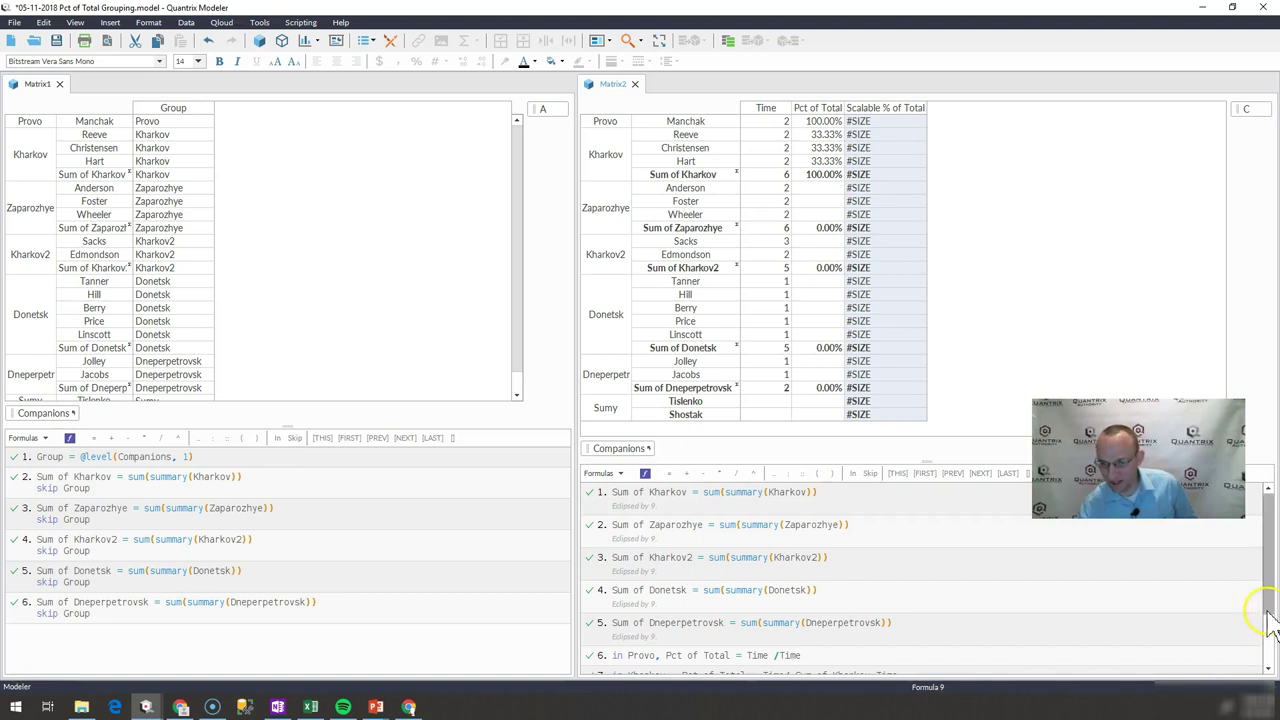
{"action": "left_click_drag", "start_coordinate": [1268, 620], "coordinate": [1274, 672]}
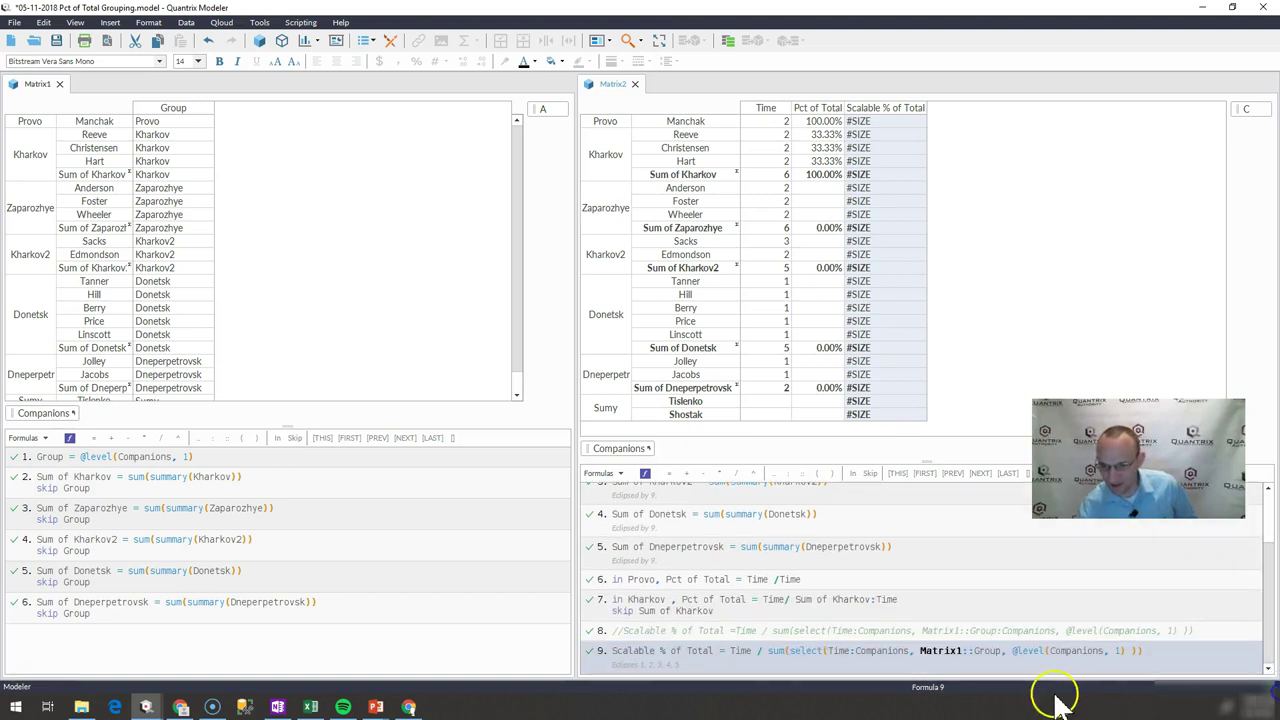
{"action": "left_click", "coordinate": [958, 684]}
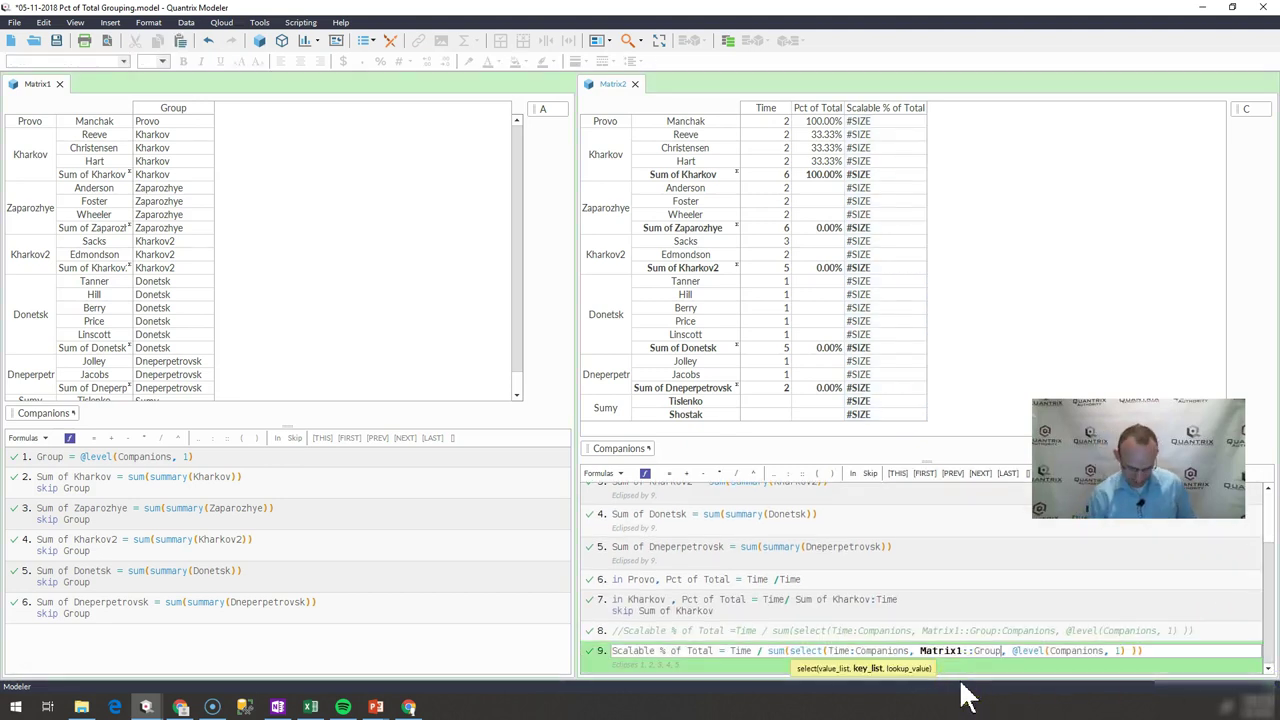
{"action": "type", "text": ":Comp"}
{"action": "key", "text": "Return"}
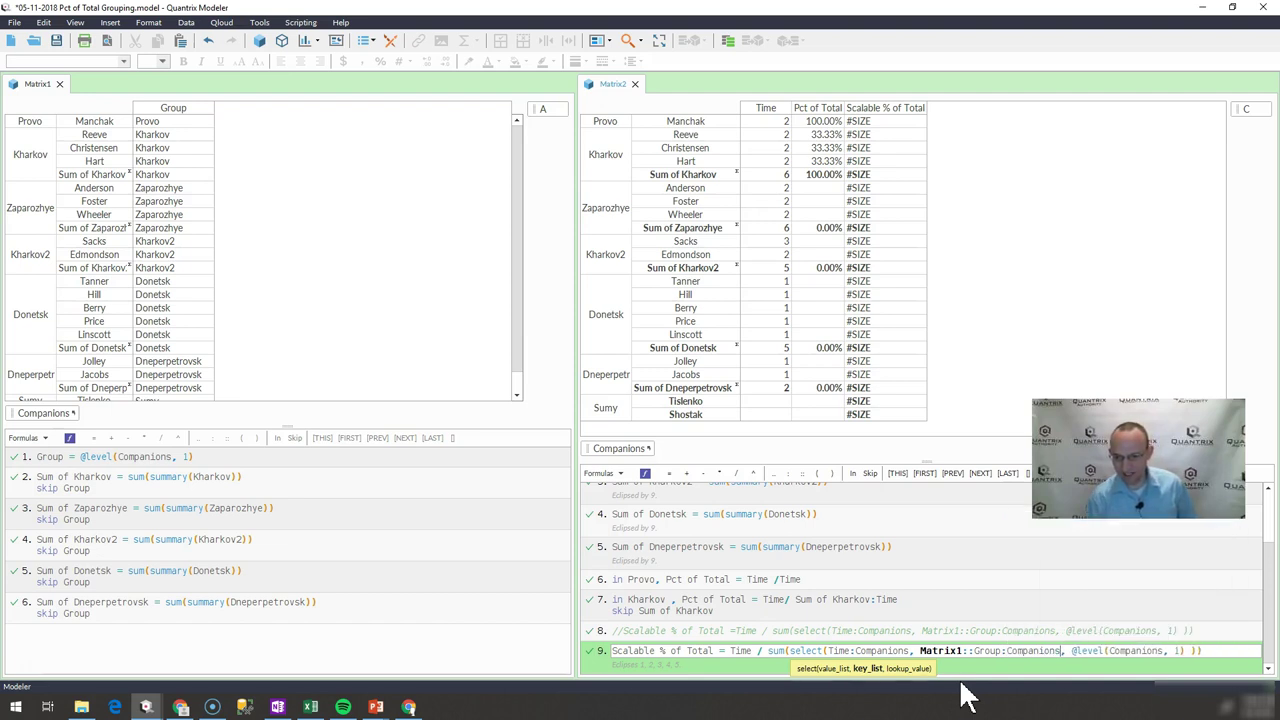
{"action": "key", "text": "Return"}
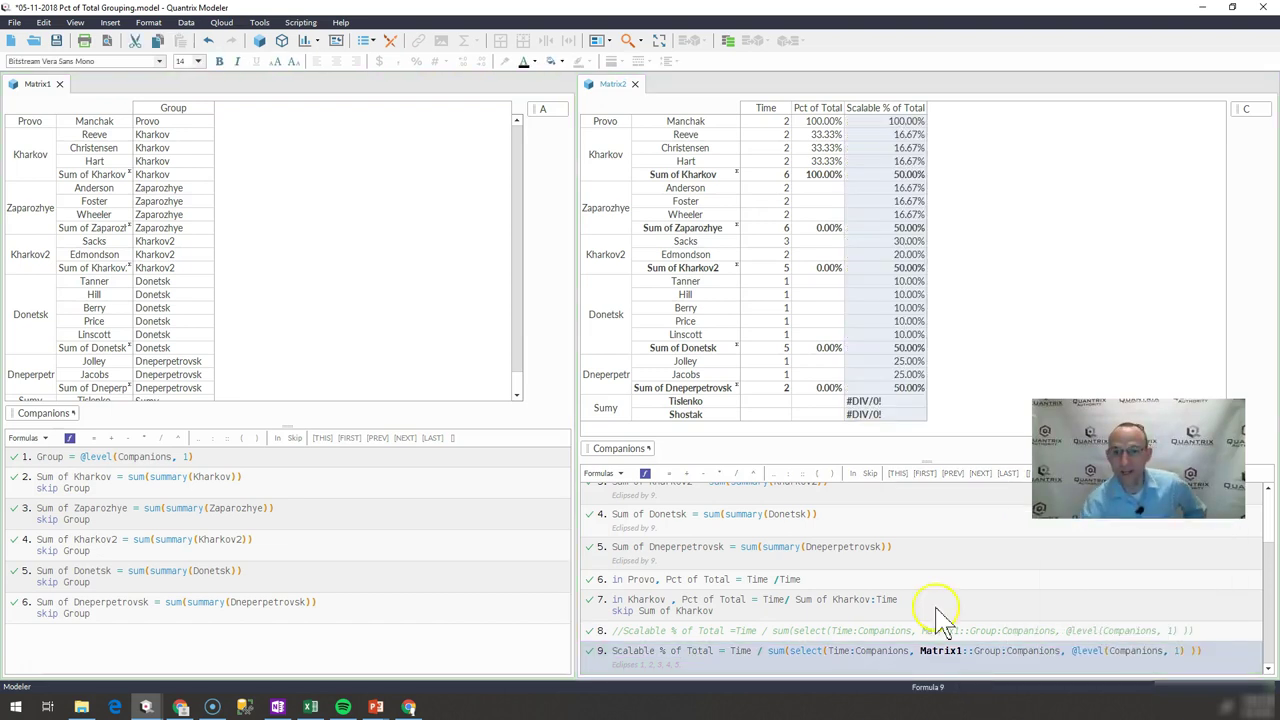
Inspect the new percentages, including 16.67% per Kharkov companion and the Sum of Kharkov share.
{"action": "left_click", "coordinate": [967, 227]}
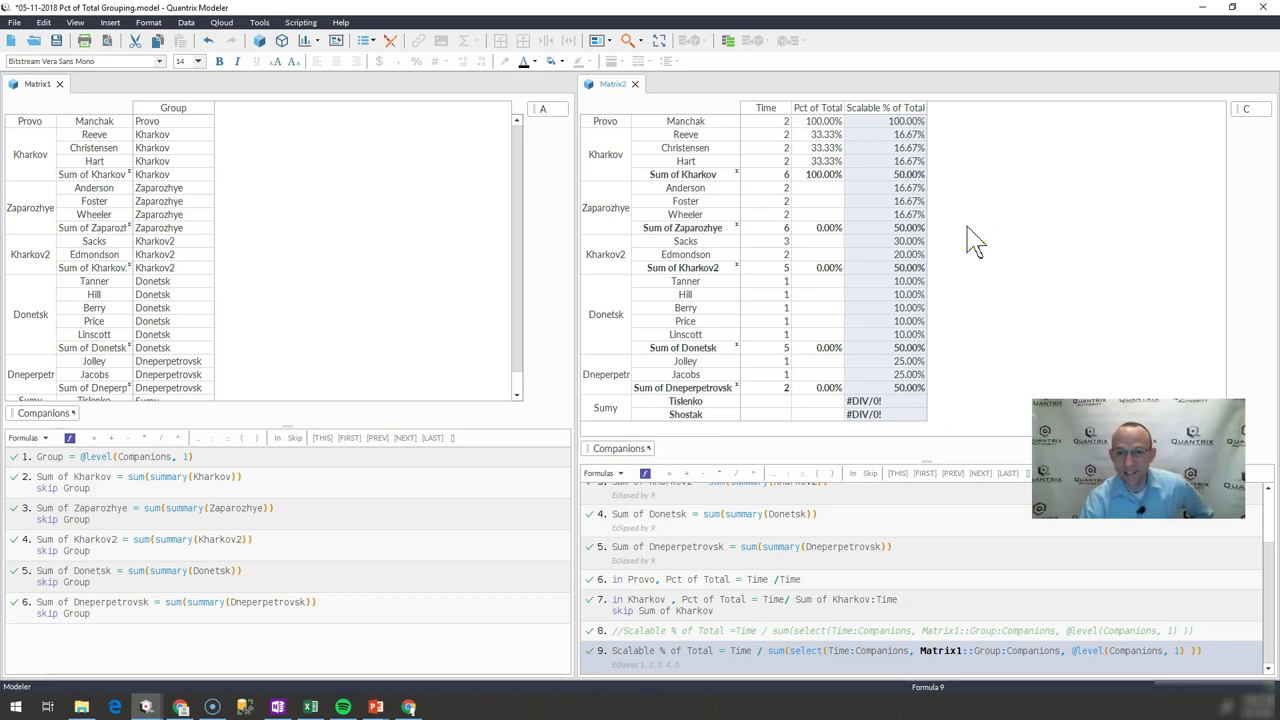
{"action": "left_click", "coordinate": [887, 175]}
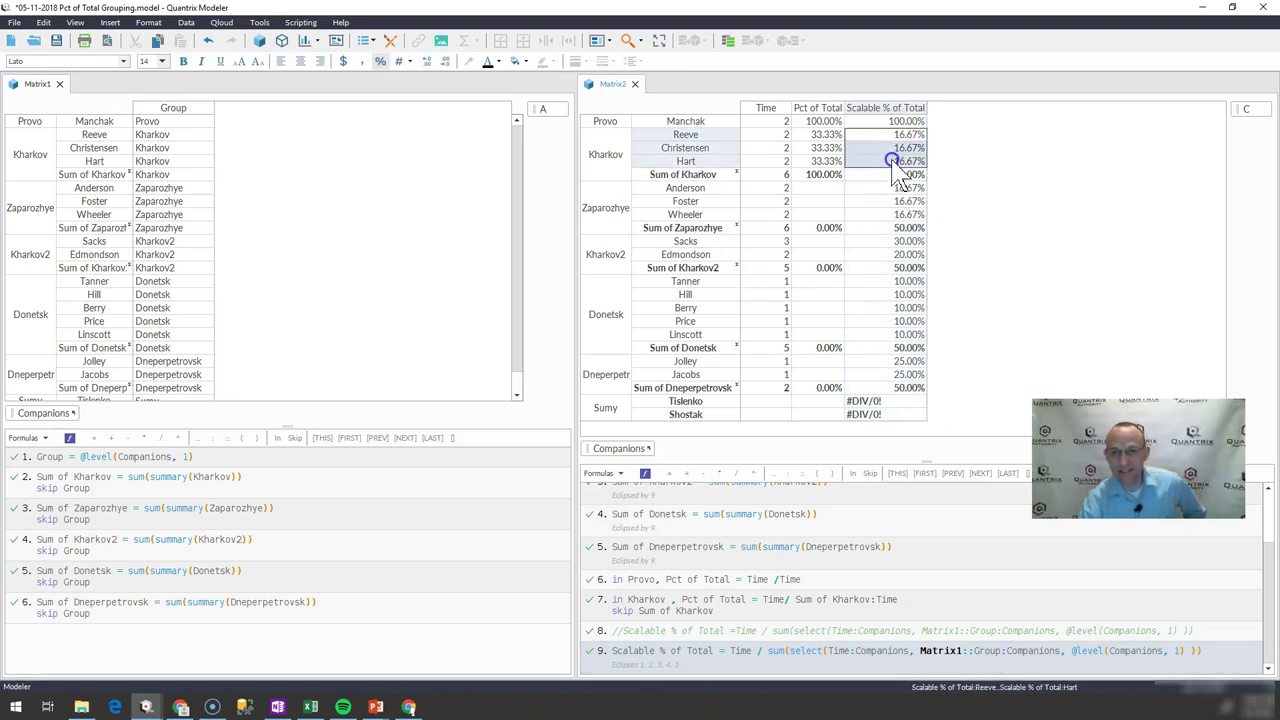
{"action": "left_click", "coordinate": [893, 180]}
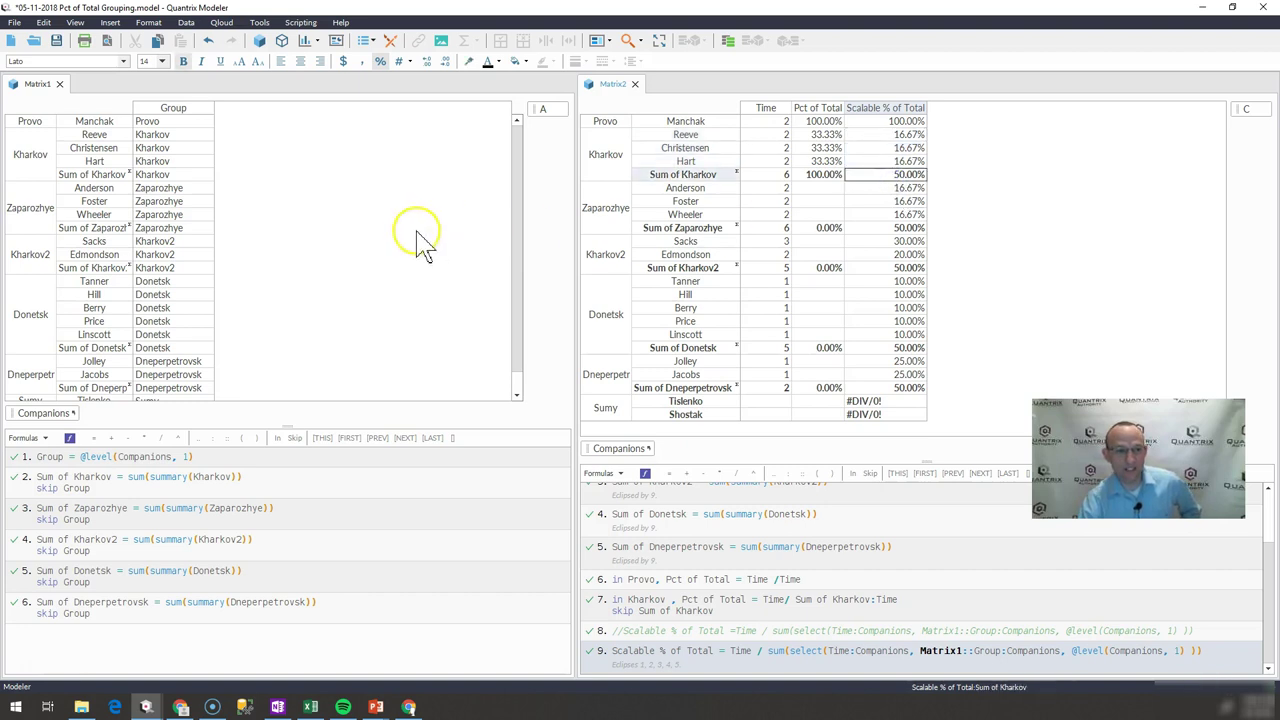
Inspect Sum of Kharkov's Time and Group values and select the five city subtotal formulas.
{"action": "left_click", "coordinate": [776, 174]}
{"action": "left_click", "coordinate": [172, 174]}
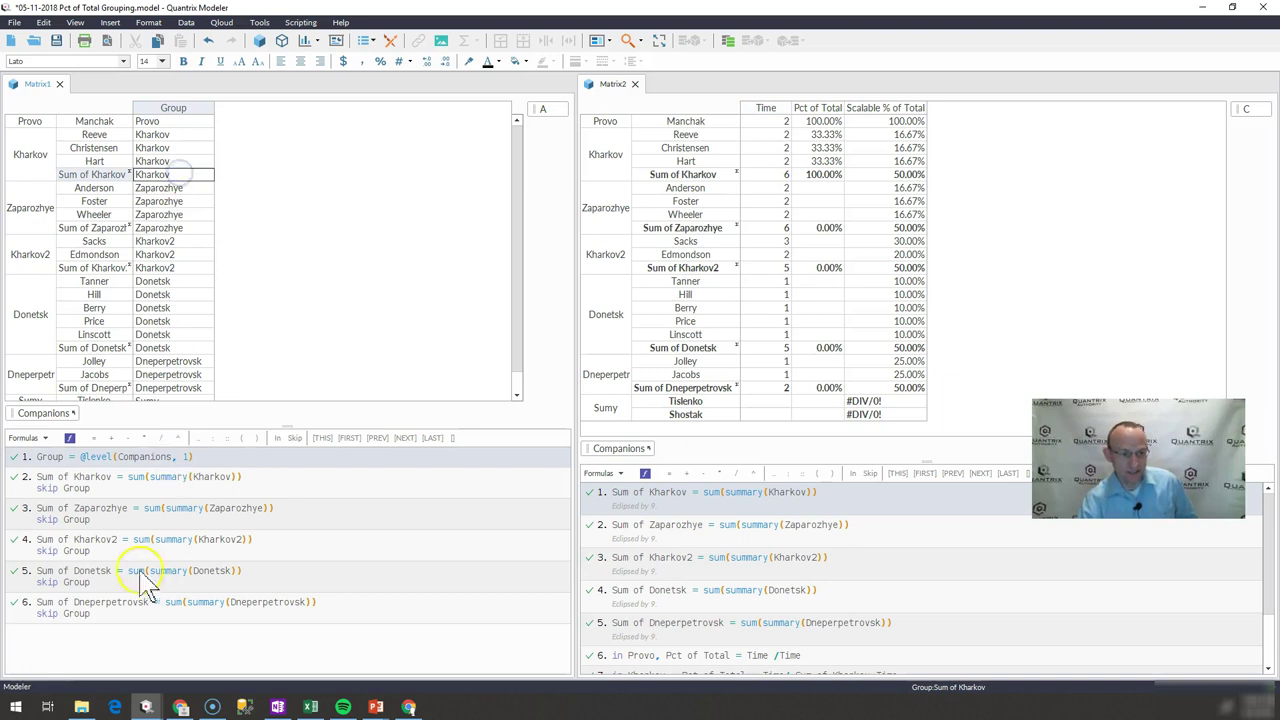
{"action": "left_click_drag", "start_coordinate": [135, 486], "coordinate": [128, 602]}
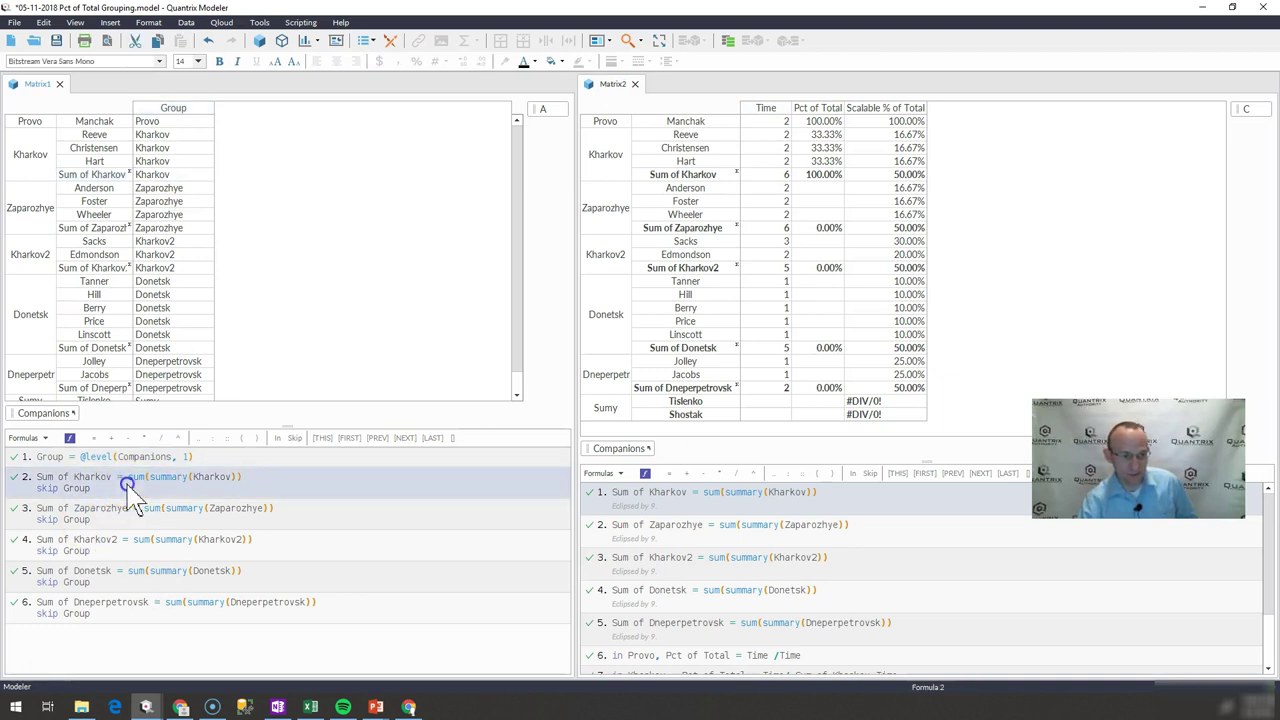
{"action": "left_click", "coordinate": [115, 618]}
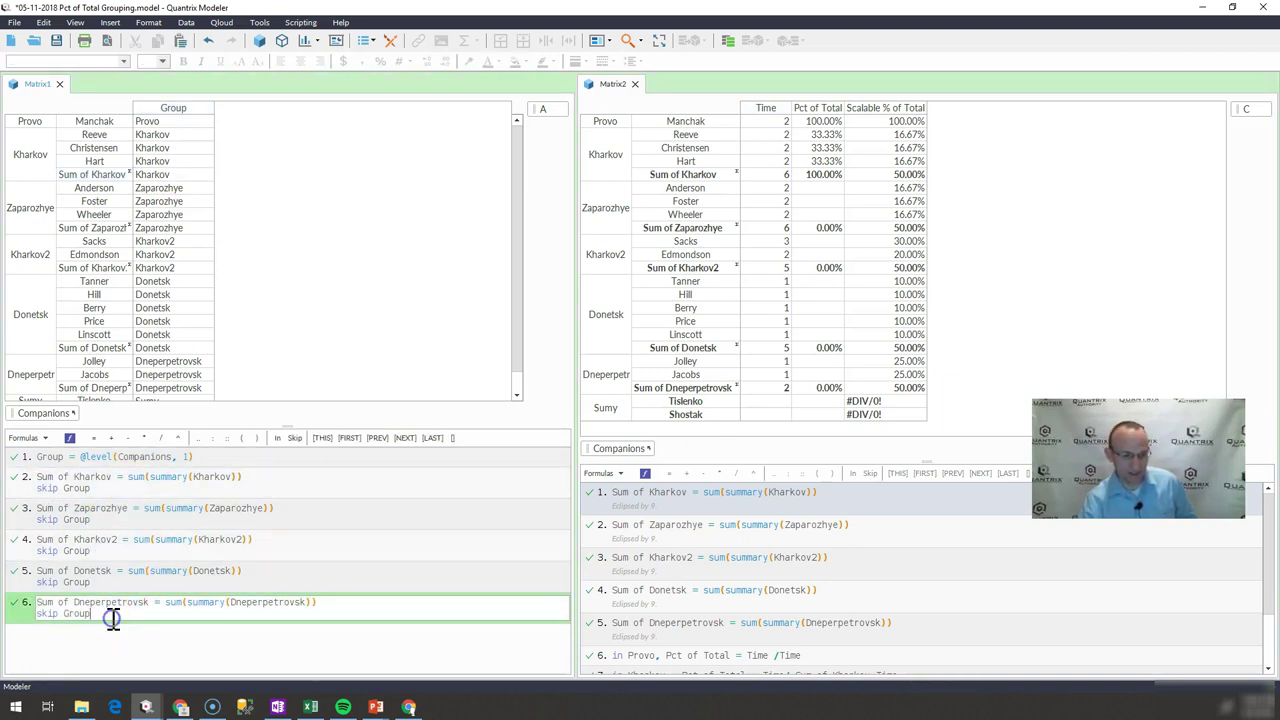
{"action": "key", "text": "Escape"}
{"action": "key", "text": "Up"}
{"action": "key", "text": "Up"}
{"action": "key", "text": "Up"}
{"action": "key", "text": "Up"}
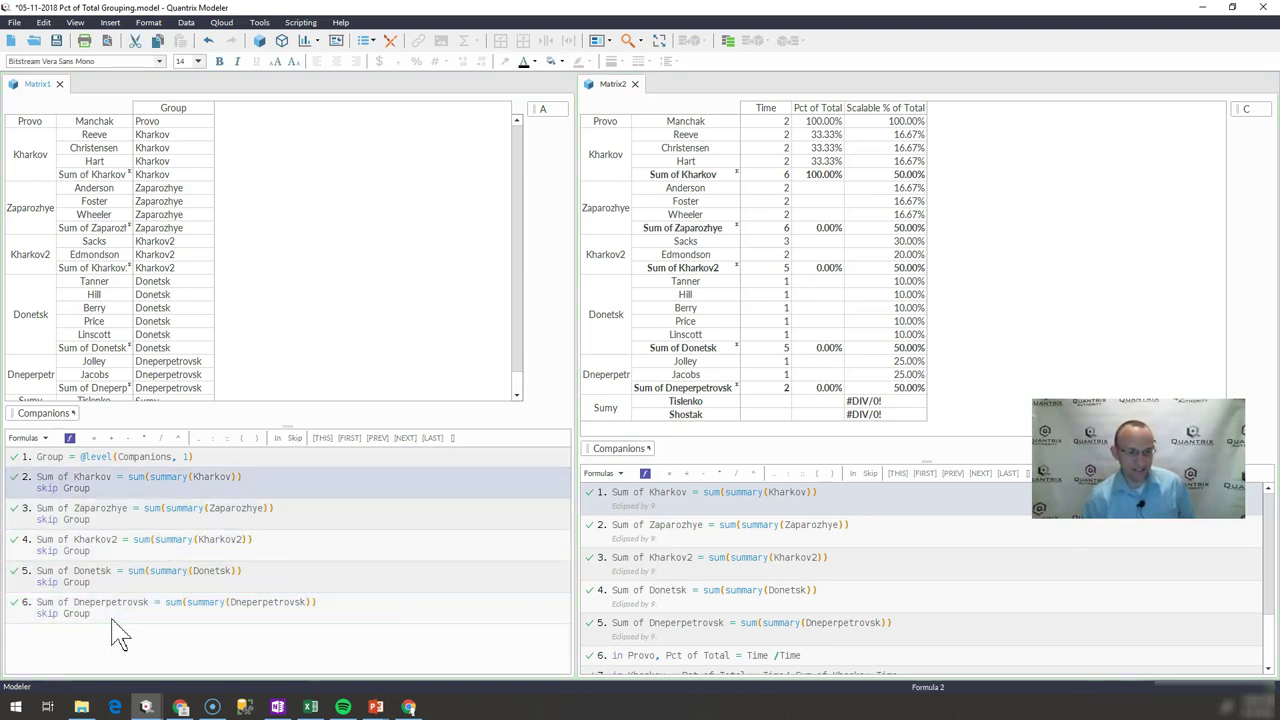
{"action": "key", "text": "Up"}
{"action": "key", "text": "Down"}
{"action": "key", "text": "Down"}
{"action": "key", "text": "Up"}
Remove 'skip Group' from the city-sum formulas and insert skips on the Group formula instead.
{"action": "key", "text": "Return"}
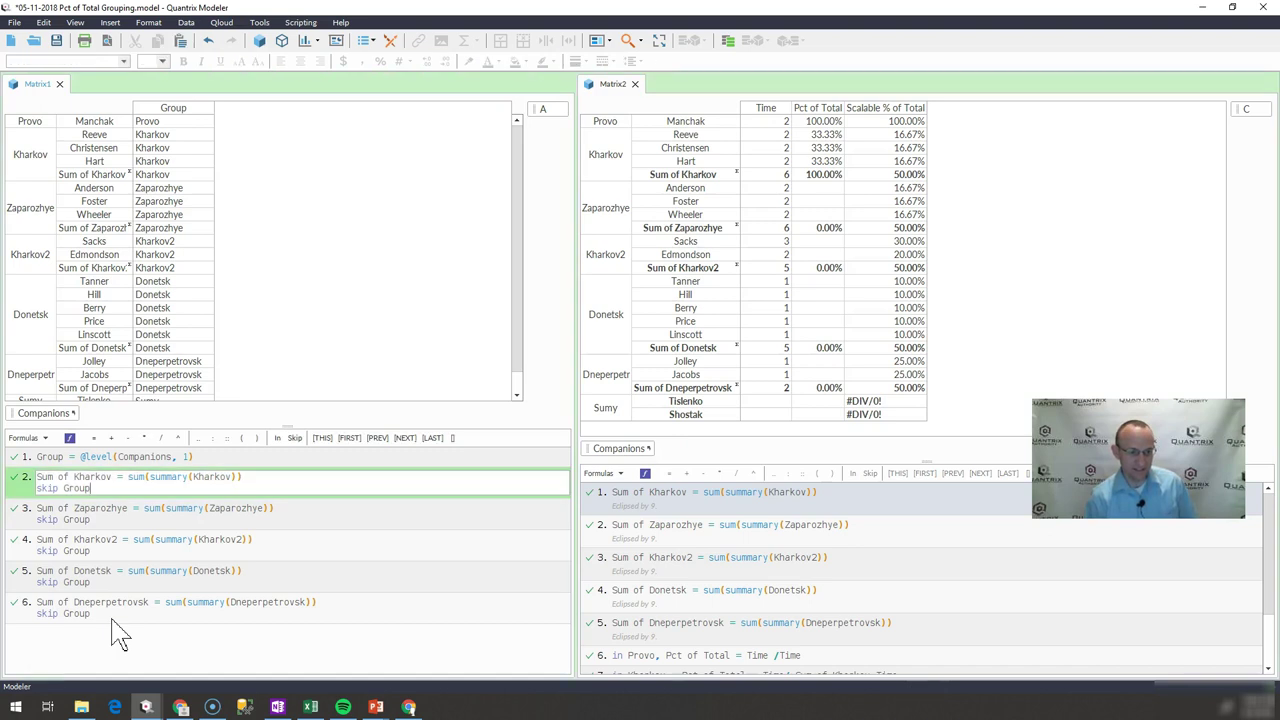
{"action": "key", "text": "shift+Home"}
{"action": "key", "text": "BackSpace"}
{"action": "key", "text": "Return"}
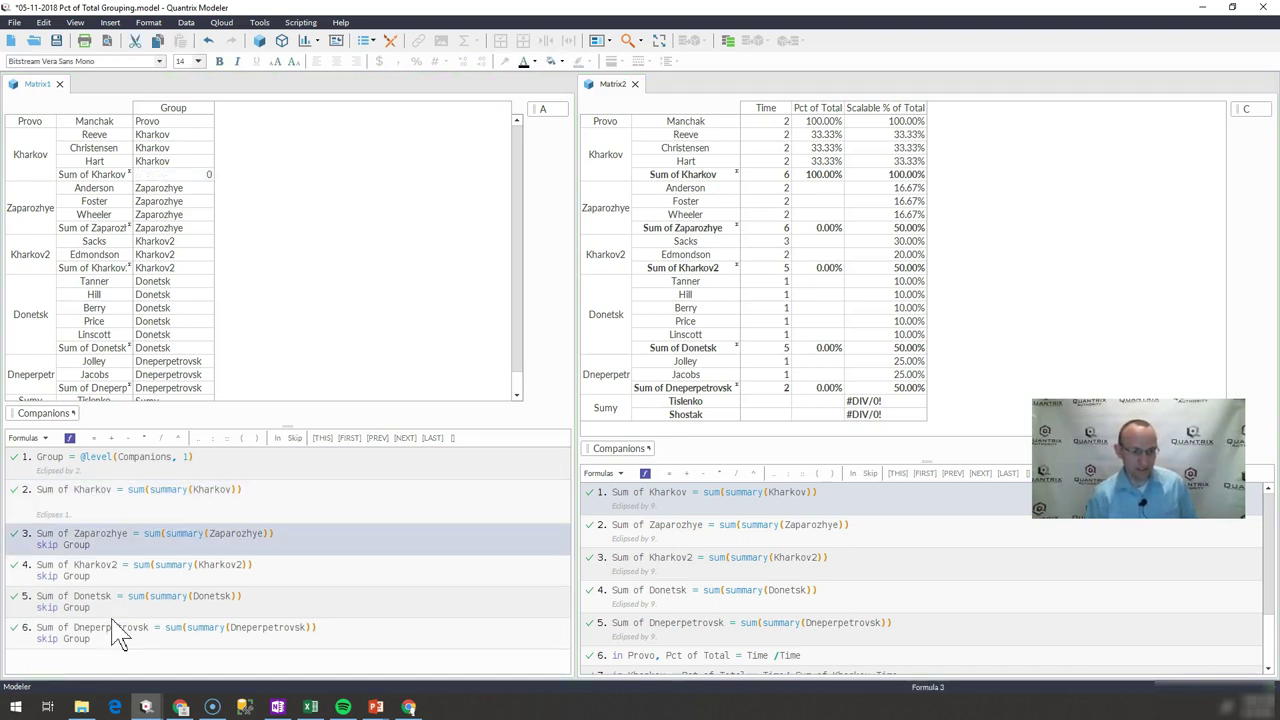
{"action": "key", "text": "Return"}
{"action": "key", "text": "shift+Home"}
{"action": "key", "text": "BackSpace"}
{"action": "key", "text": "Return"}
{"action": "key", "text": "Return"}
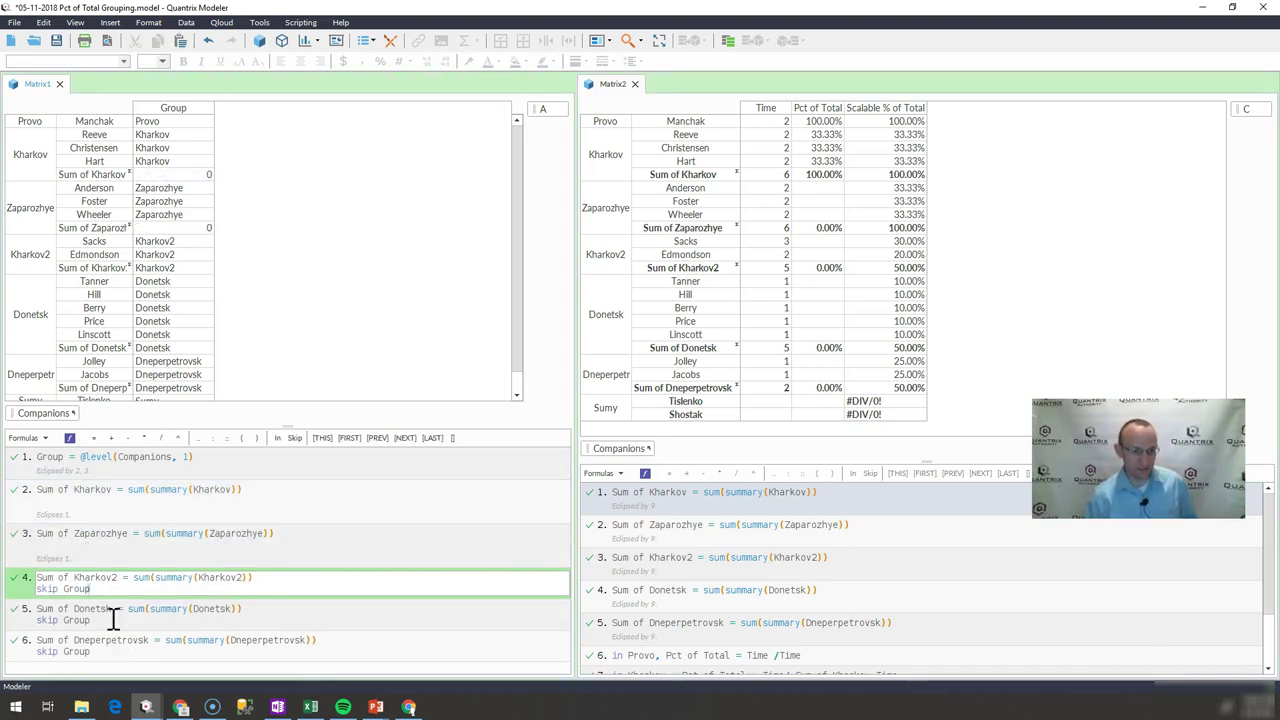
{"action": "key", "text": "Return"}
{"action": "key", "text": "Return"}
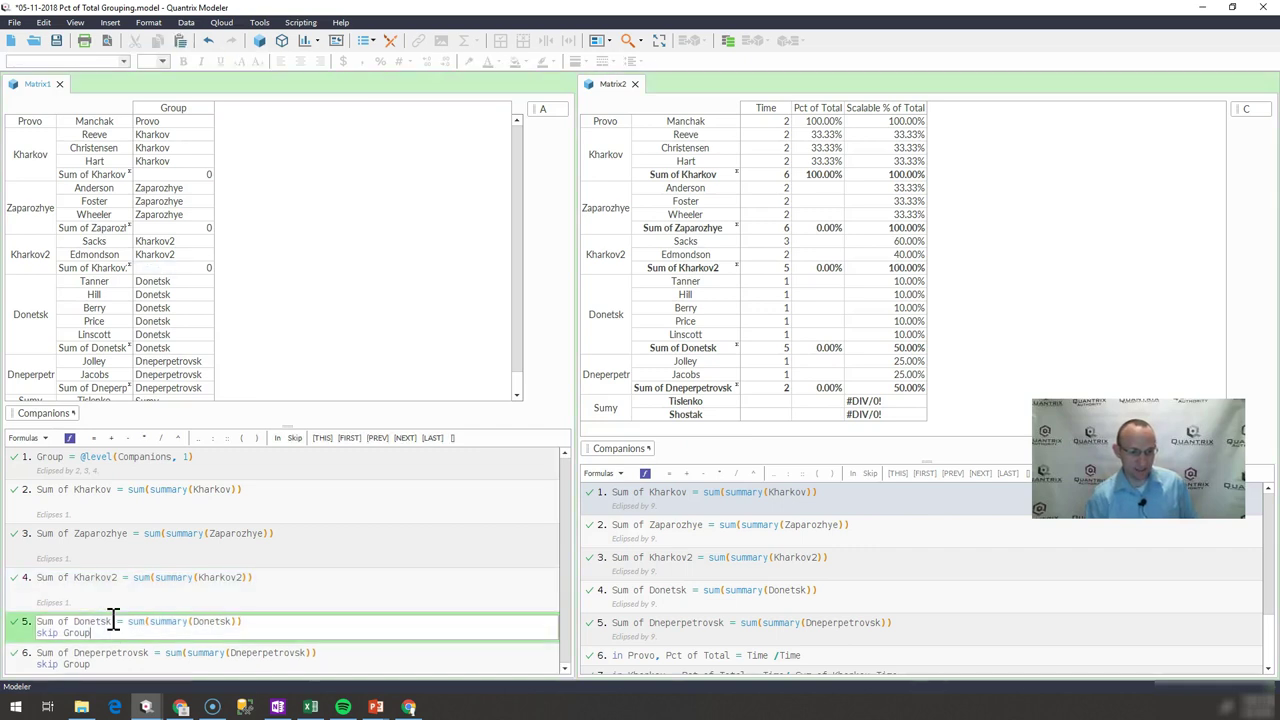
{"action": "key", "text": "shift+Home"}
{"action": "key", "text": "BackSpace"}
{"action": "key", "text": "Return"}
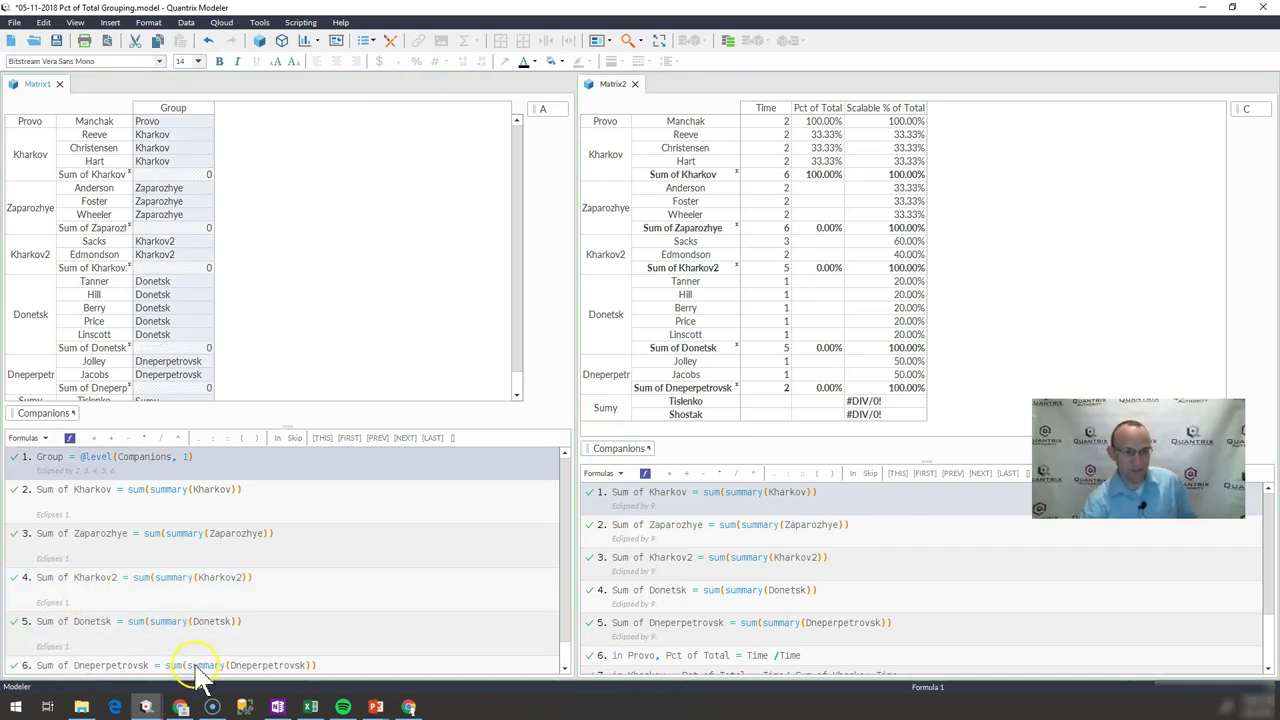
{"action": "right_click", "coordinate": [200, 462]}
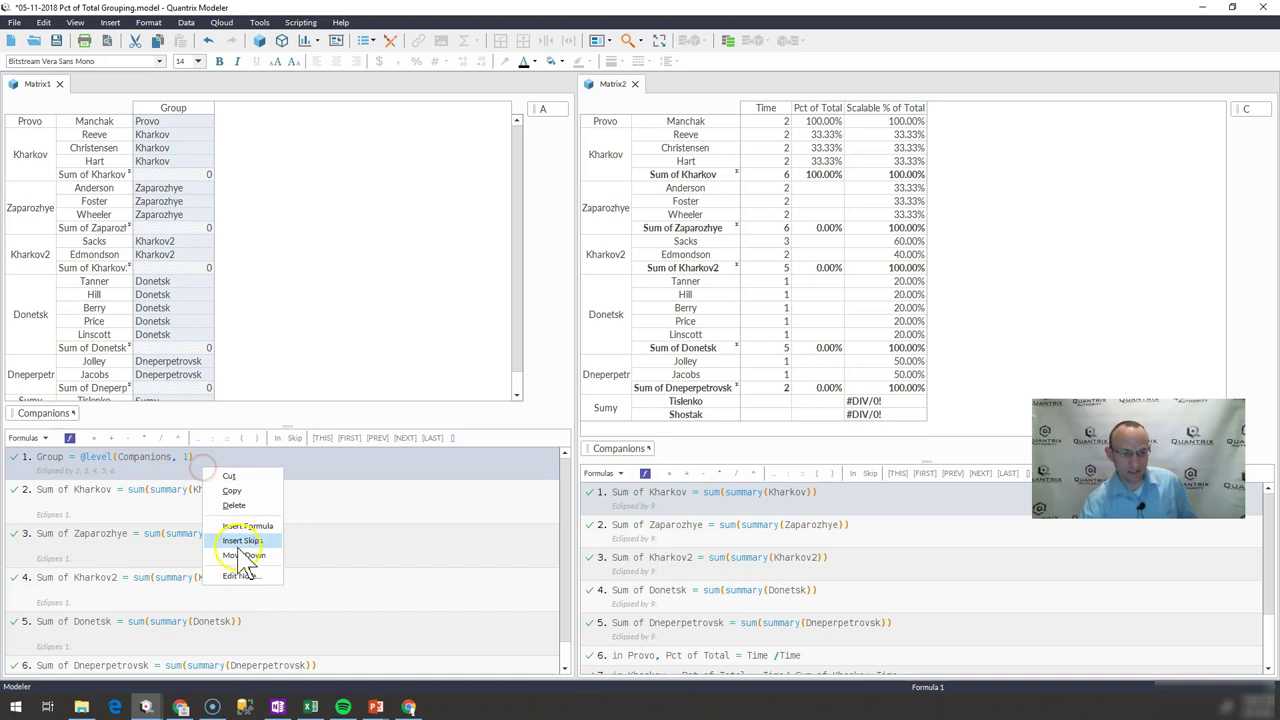
{"action": "left_click", "coordinate": [243, 541]}
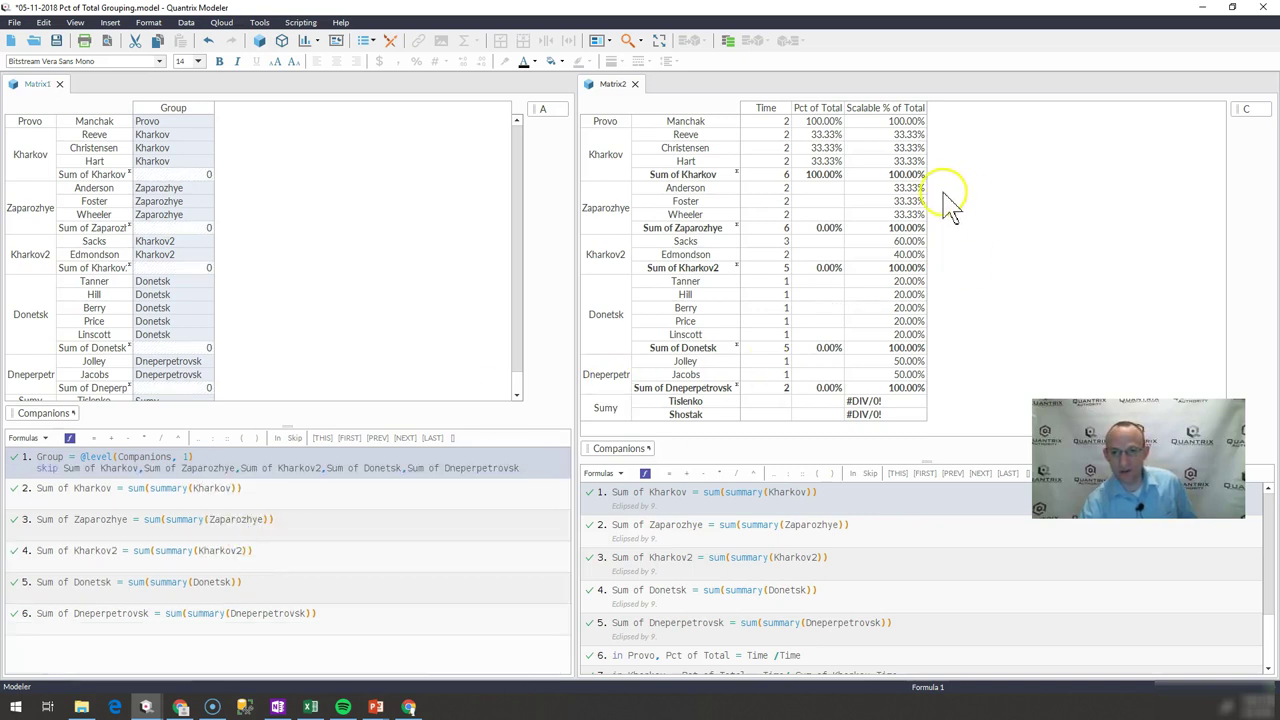
{"action": "left_click_drag", "start_coordinate": [905, 134], "coordinate": [895, 161]}
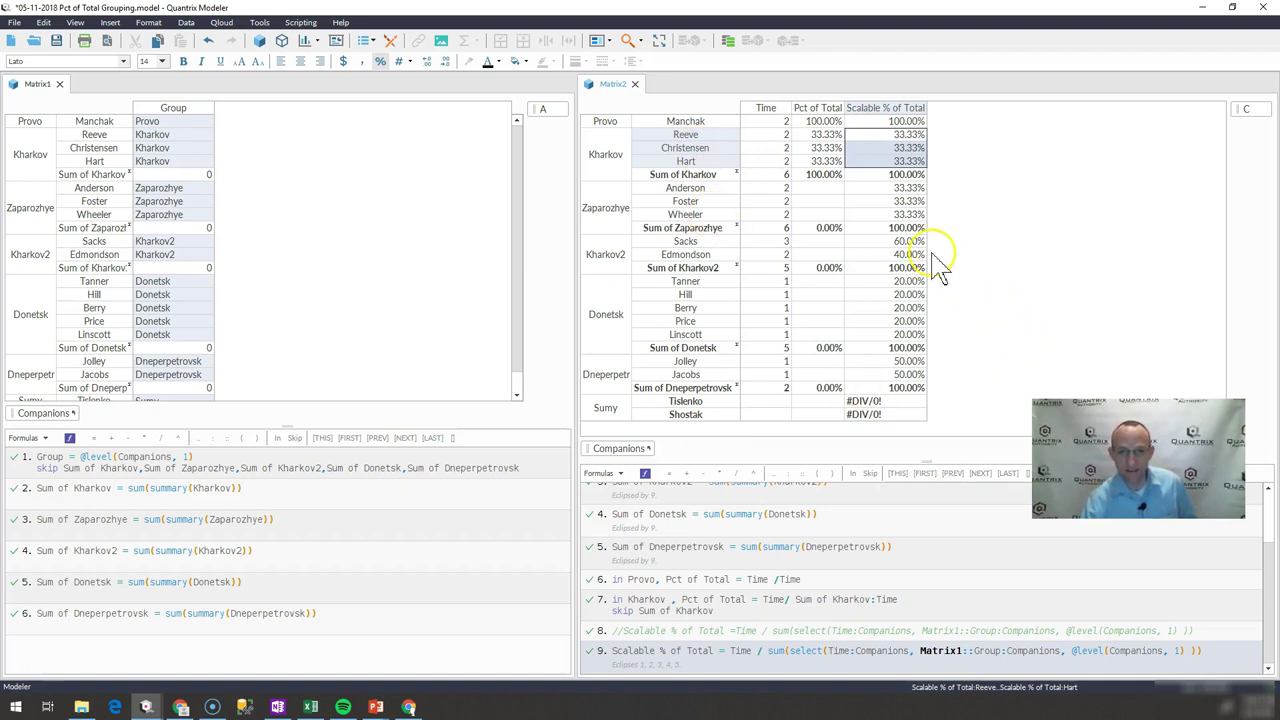
{"action": "left_click_drag", "start_coordinate": [900, 188], "coordinate": [890, 256]}
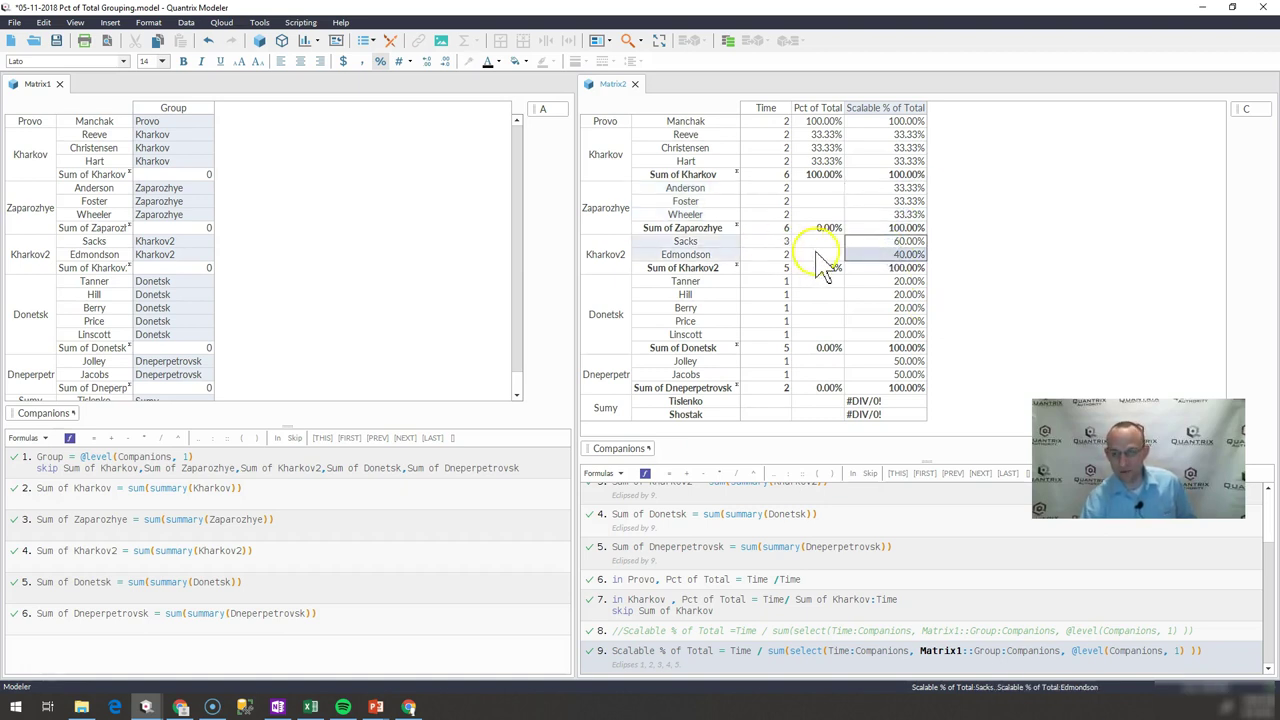
{"action": "left_click", "coordinate": [890, 244]}
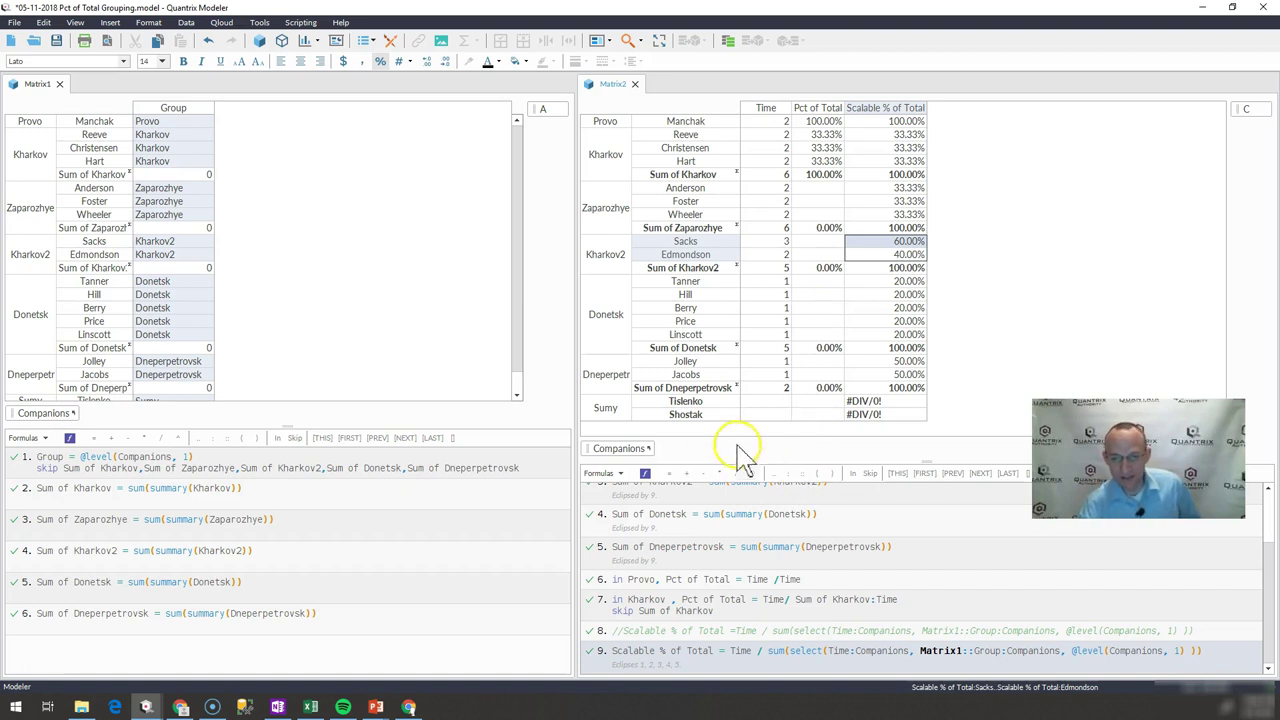
{"action": "left_click", "coordinate": [764, 407]}
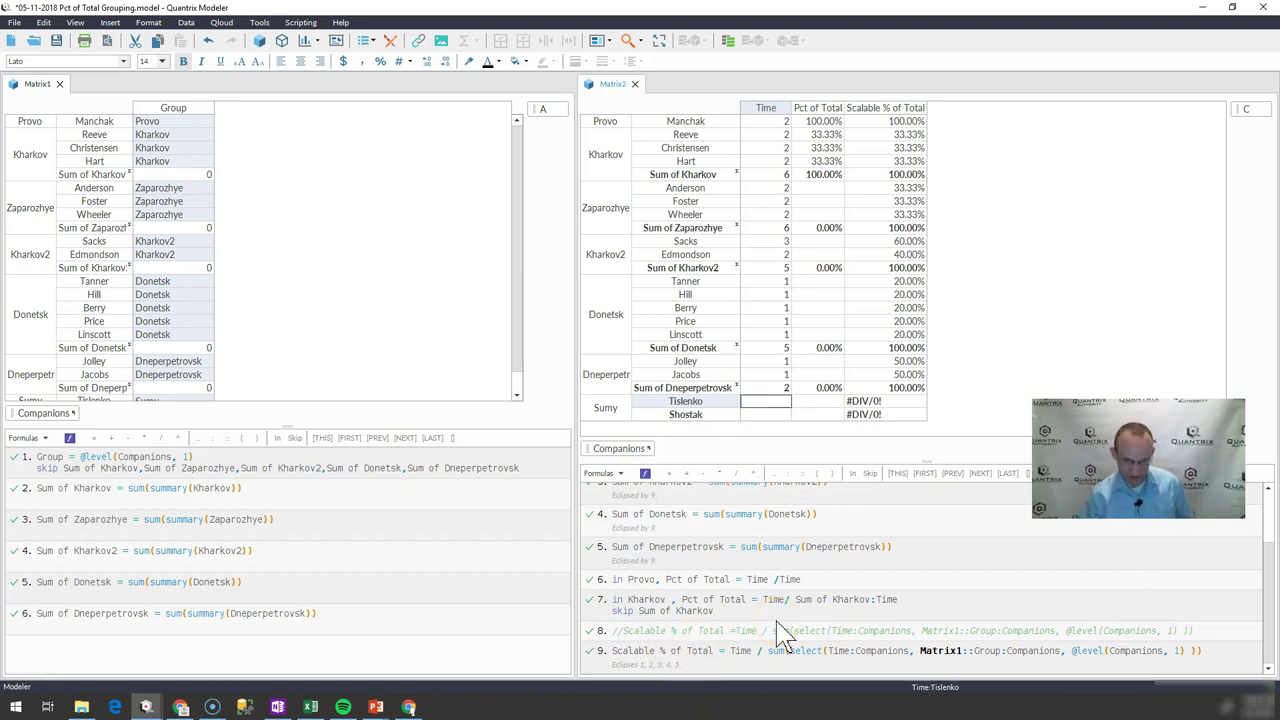
Enter a Time of 2 for Tislenko and Shostak, then select their 50% Scalable % cells.
{"action": "type", "text": "2"}
{"action": "key", "text": "Return"}
{"action": "type", "text": "2"}
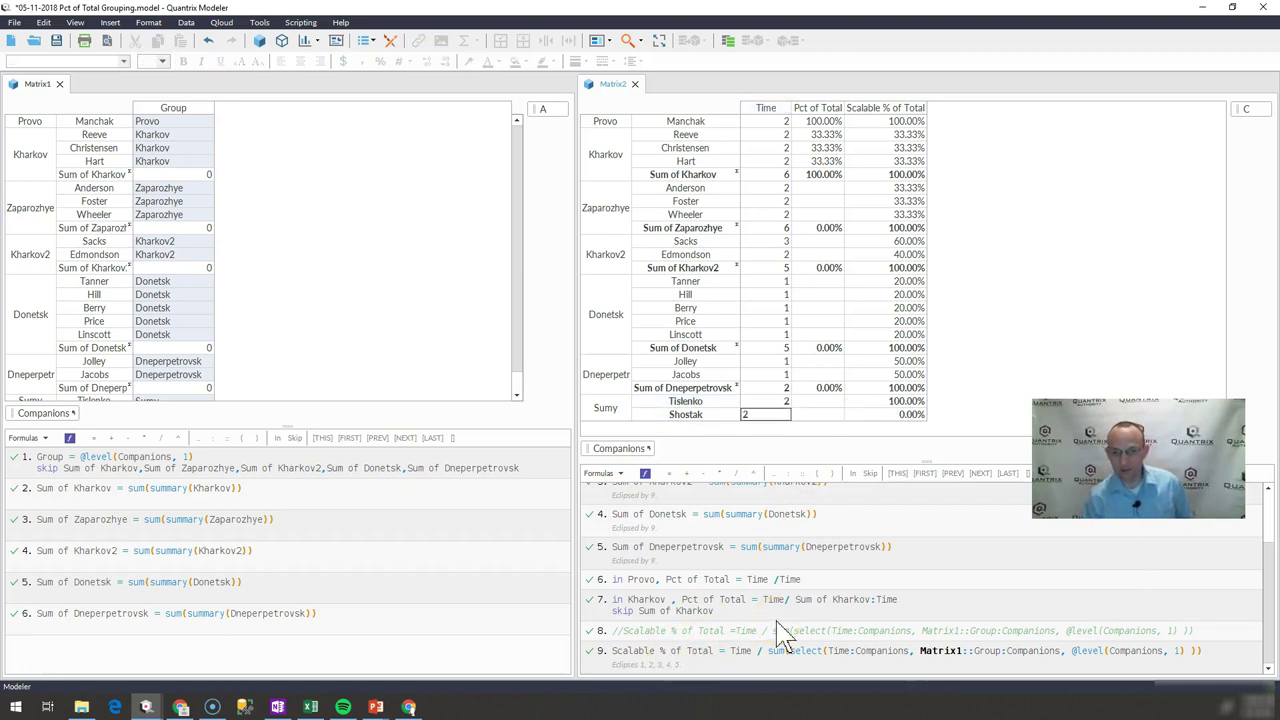
{"action": "key", "text": "Tab"}
{"action": "key", "text": "Up"}
{"action": "key", "text": "Left"}
{"action": "key", "text": "Right"}
{"action": "key", "text": "Right"}
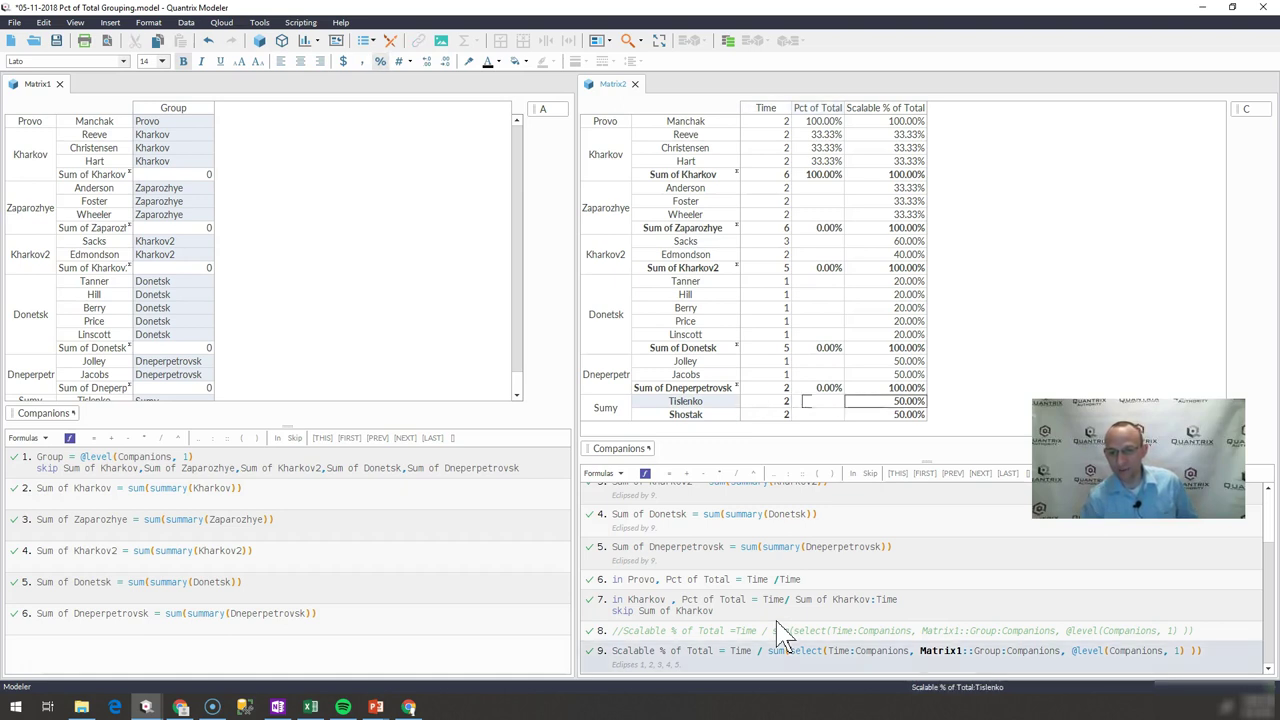
{"action": "key", "text": "shift+Down"}
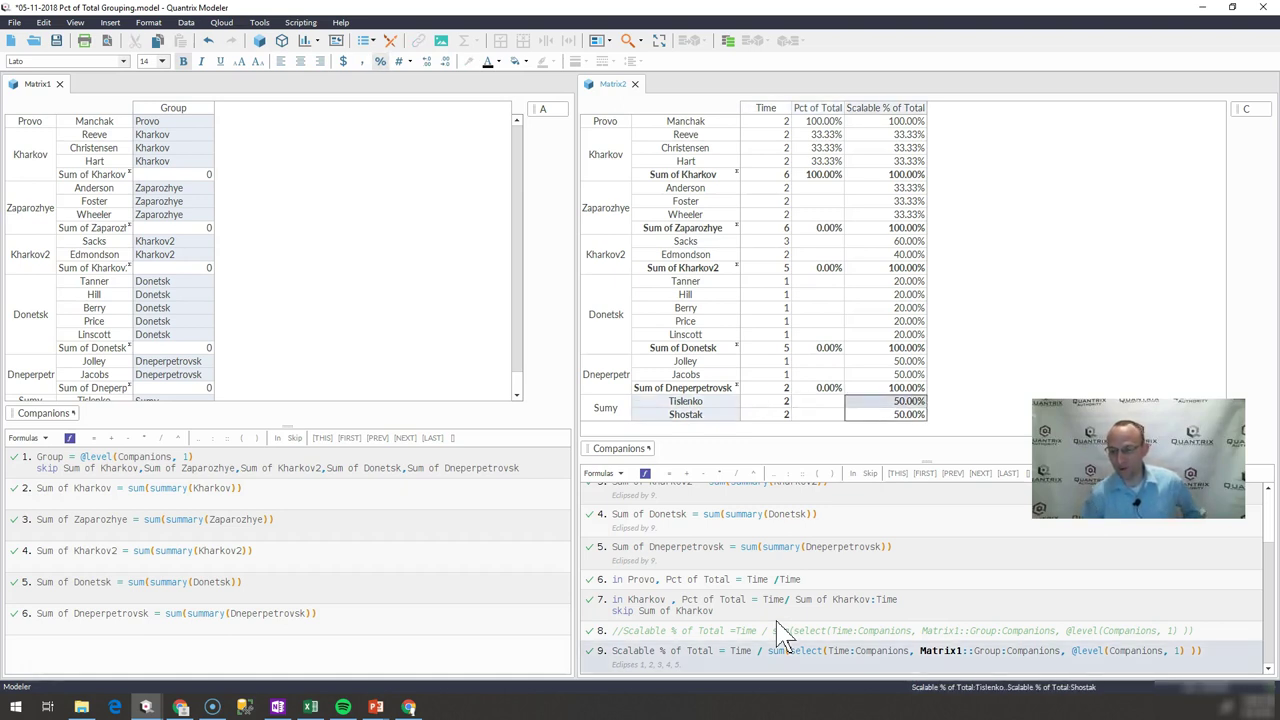